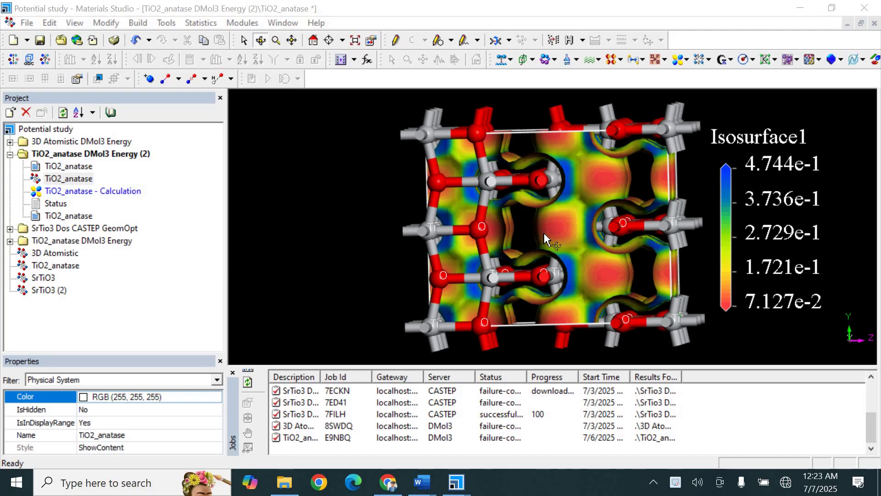
# Rotate the cell to view the mapped isosurface and briefly check the DMol3 task list.
pyautogui.moveTo(544, 237)
pyautogui.mouseDown()
pyautogui.moveTo(535, 243)
pyautogui.moveTo(532, 235)
pyautogui.mouseUp()
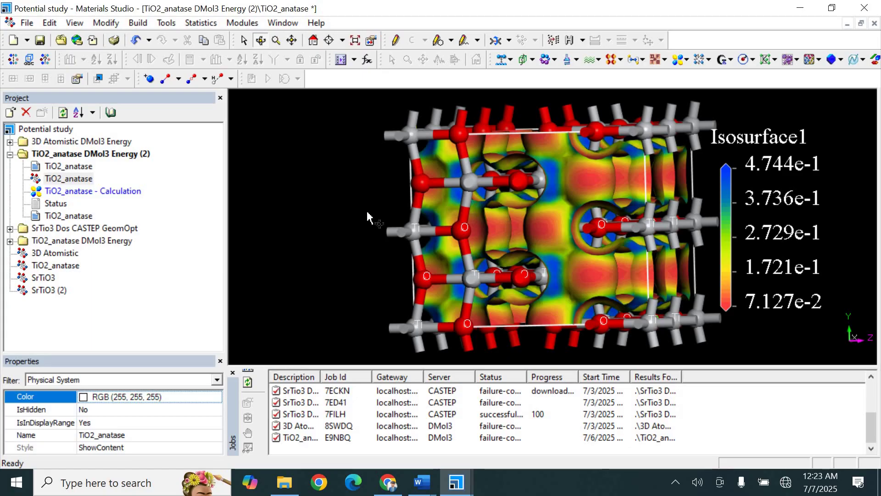
pyautogui.moveTo(403, 216); pyautogui.dragTo(464, 222)
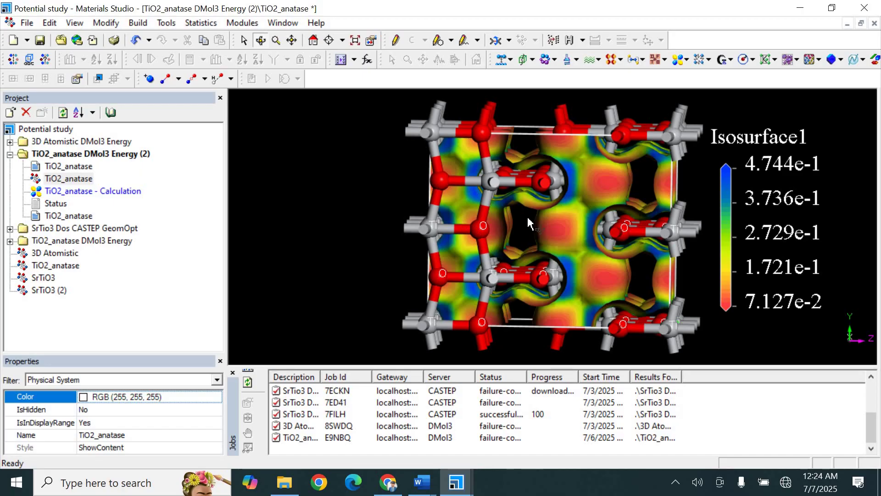
pyautogui.moveTo(507, 220); pyautogui.dragTo(515, 218)
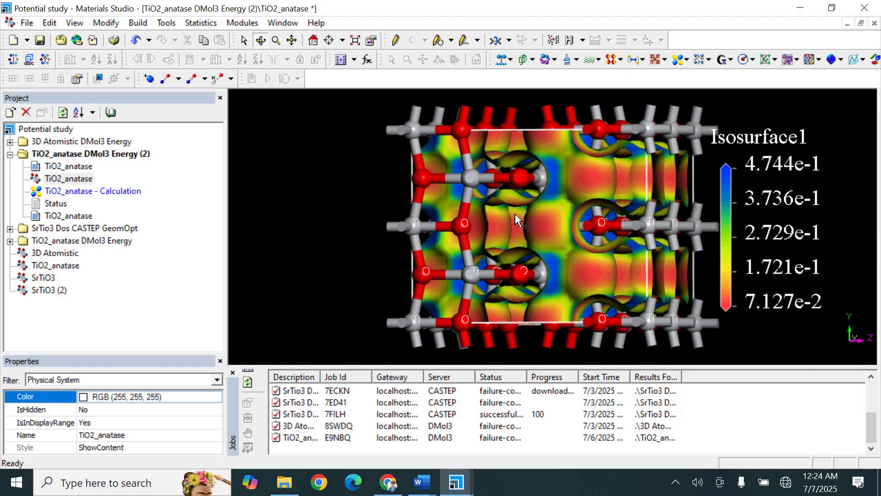
pyautogui.click(590, 61)
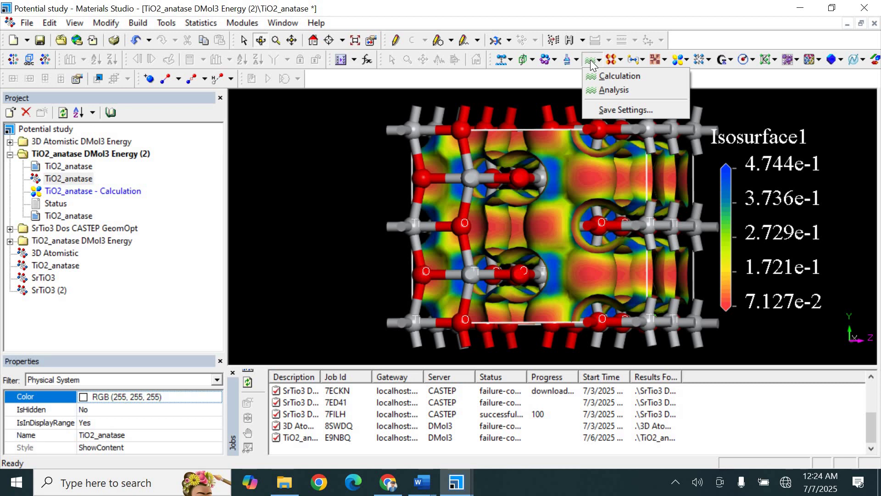
pyautogui.click(551, 196)
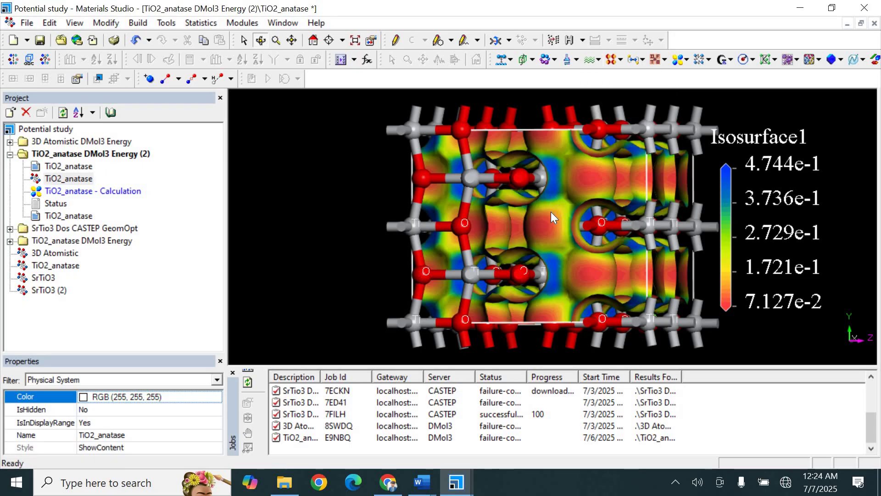
# Inspect the isosurface and the top oxygen atom by selecting and deselecting them.
pyautogui.click(550, 215)
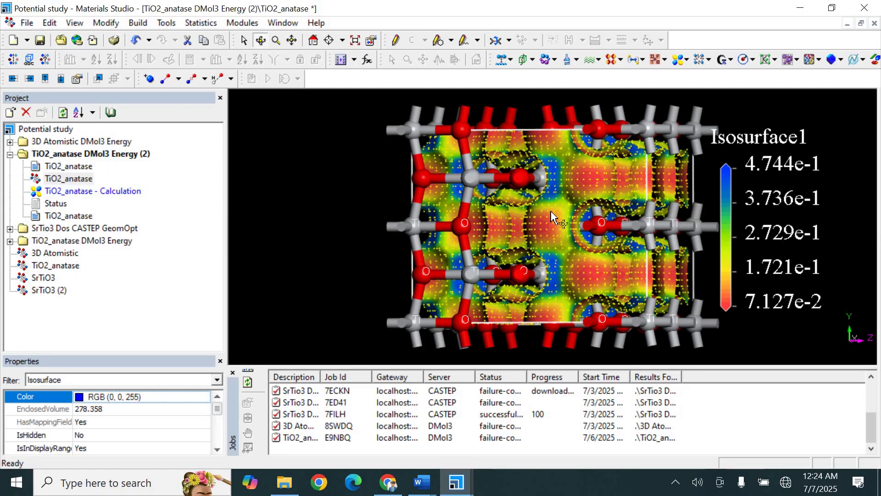
pyautogui.click(342, 215)
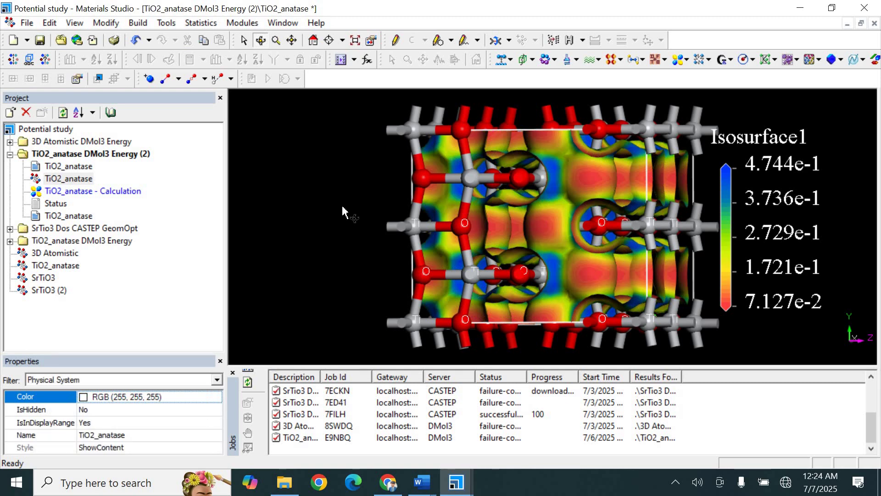
pyautogui.moveTo(390, 212); pyautogui.dragTo(466, 222)
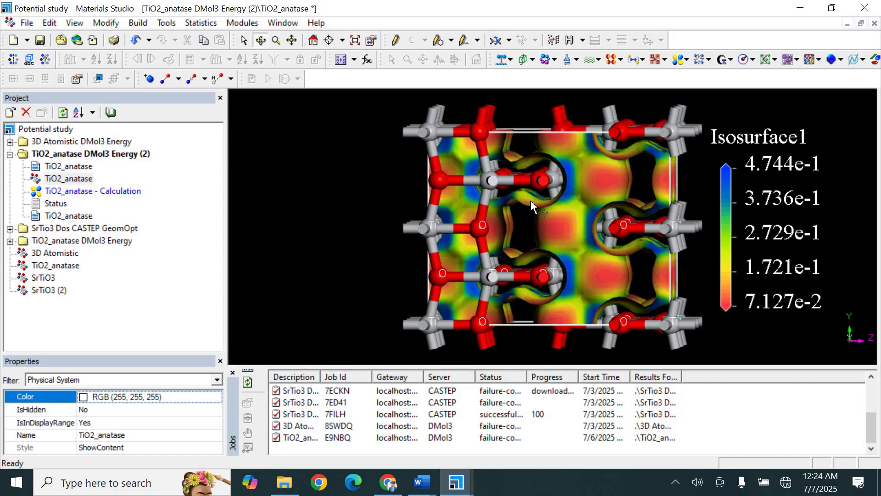
pyautogui.moveTo(528, 212); pyautogui.dragTo(532, 221)
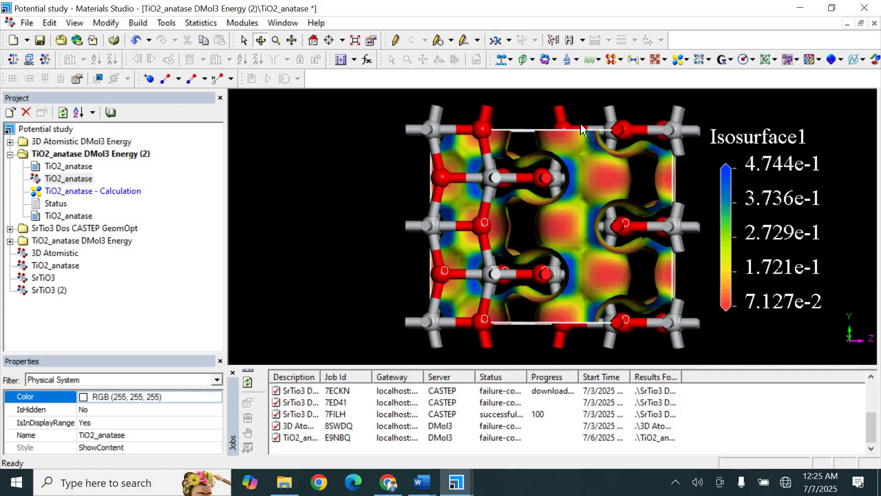
pyautogui.click(510, 149)
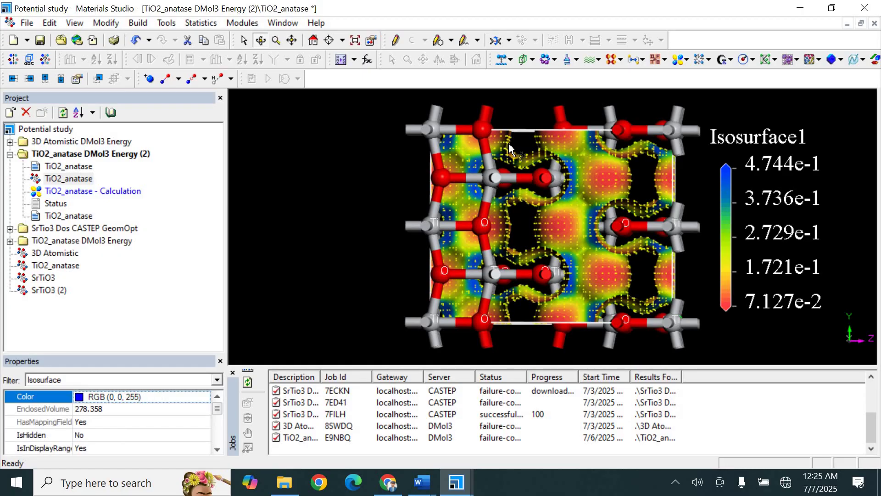
pyautogui.click(481, 137)
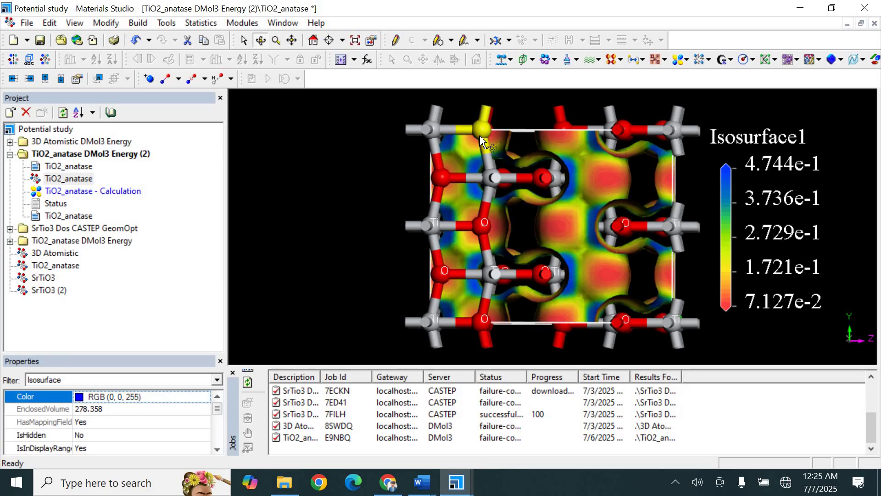
pyautogui.click(391, 185)
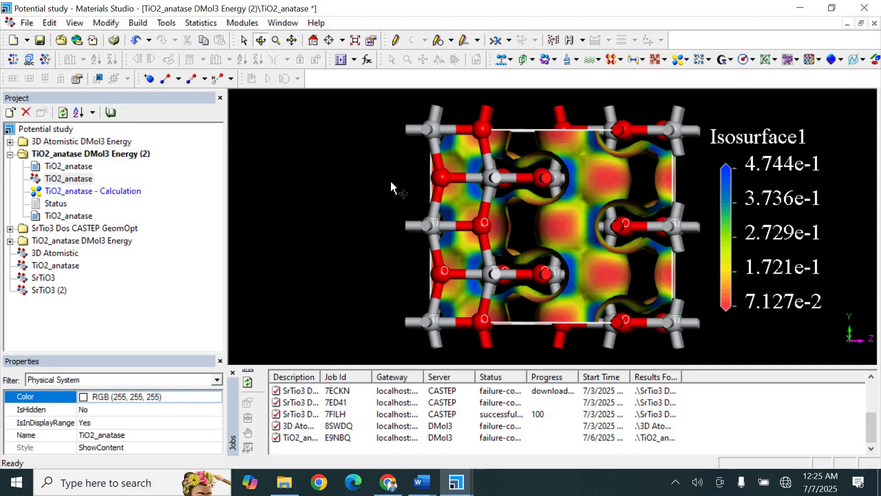
pyautogui.click(569, 273)
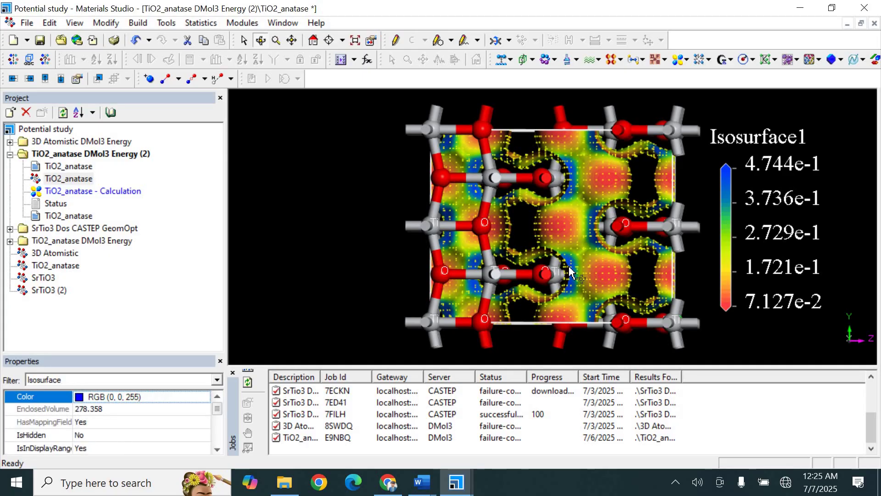
pyautogui.click(354, 239)
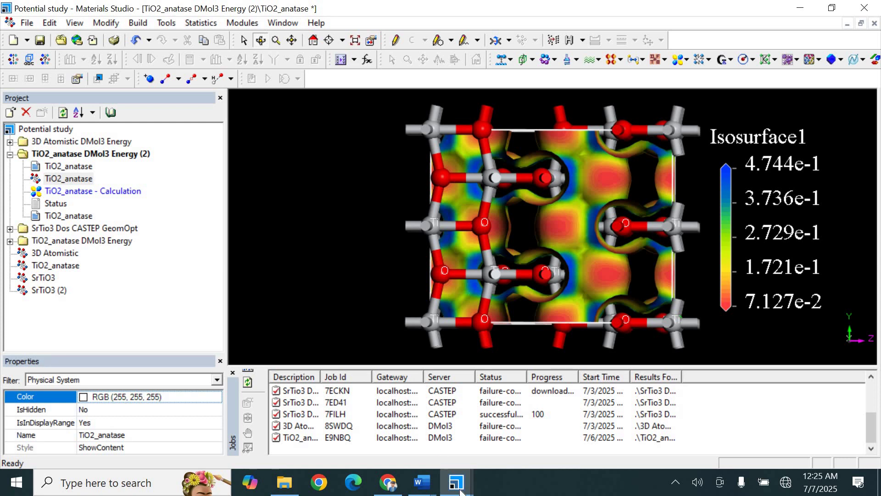
# Switch to the Tio2 project window and orbit the Ni/W-doped cell.
pyautogui.moveTo(459, 489)
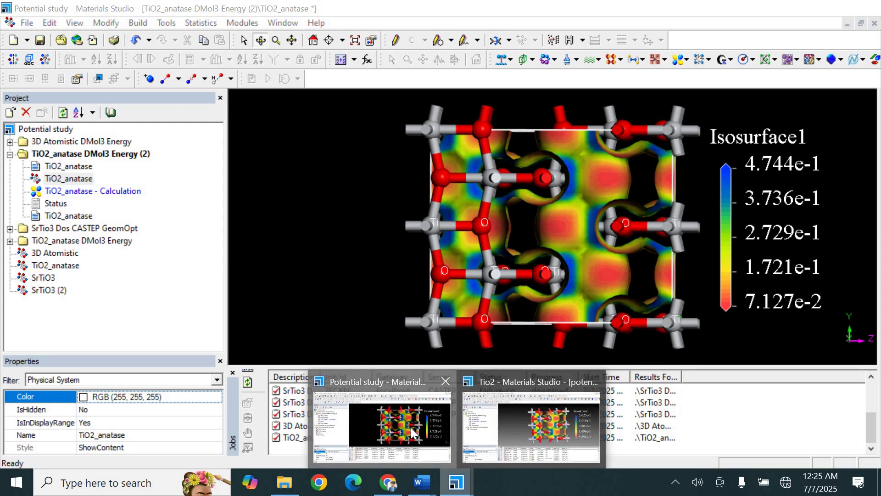
pyautogui.click(413, 431)
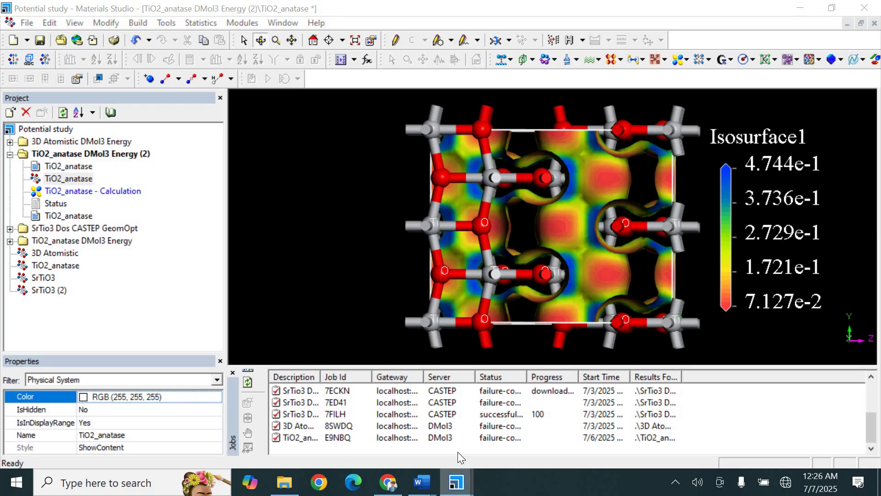
pyautogui.click(497, 419)
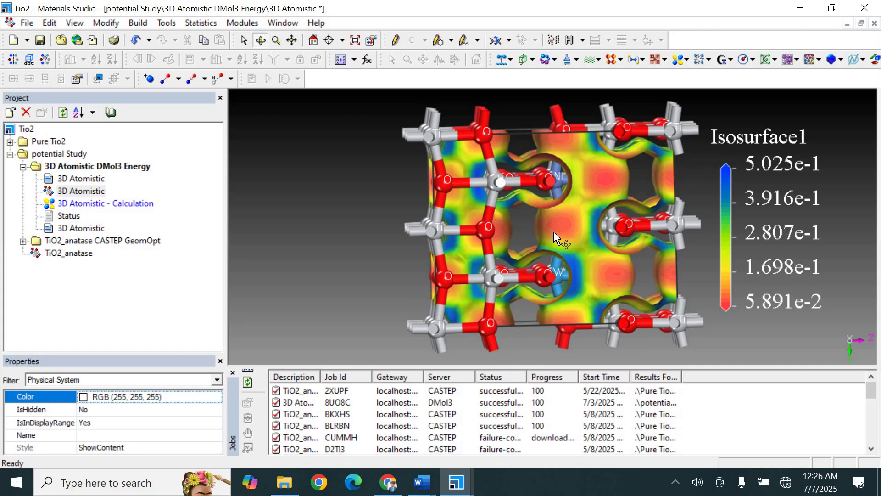
pyautogui.moveTo(586, 195)
pyautogui.mouseDown()
pyautogui.moveTo(590, 152)
pyautogui.moveTo(590, 161)
pyautogui.mouseUp()
pyautogui.moveTo(671, 164); pyautogui.dragTo(614, 193)
pyautogui.moveTo(372, 214); pyautogui.dragTo(396, 216)
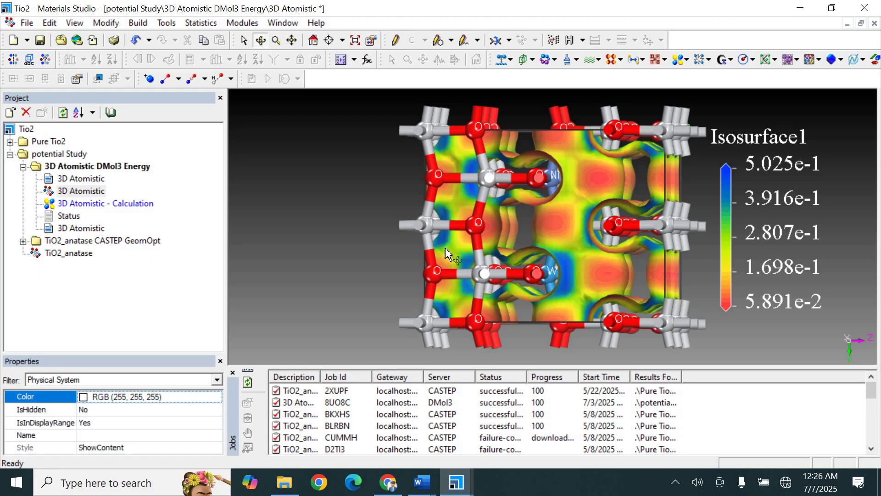
# Inspect a bond and the tungsten atom, then delete Isosurface1 and its legend.
pyautogui.click(558, 181)
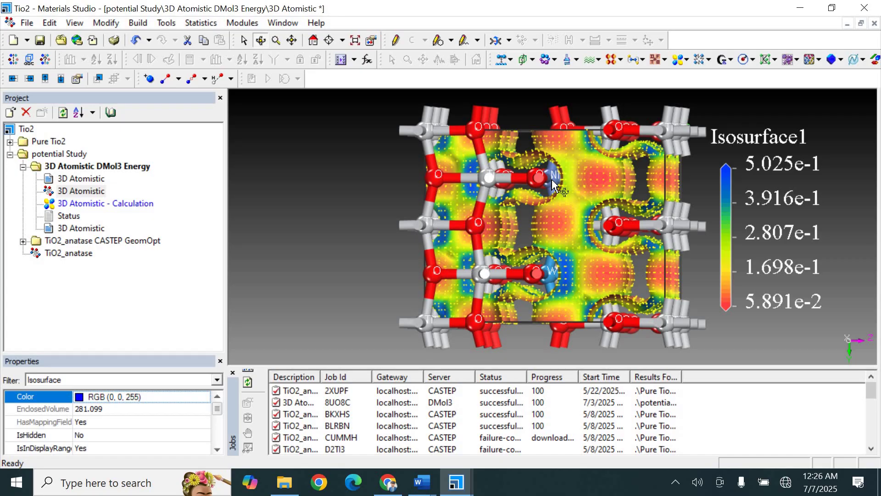
pyautogui.click(553, 182)
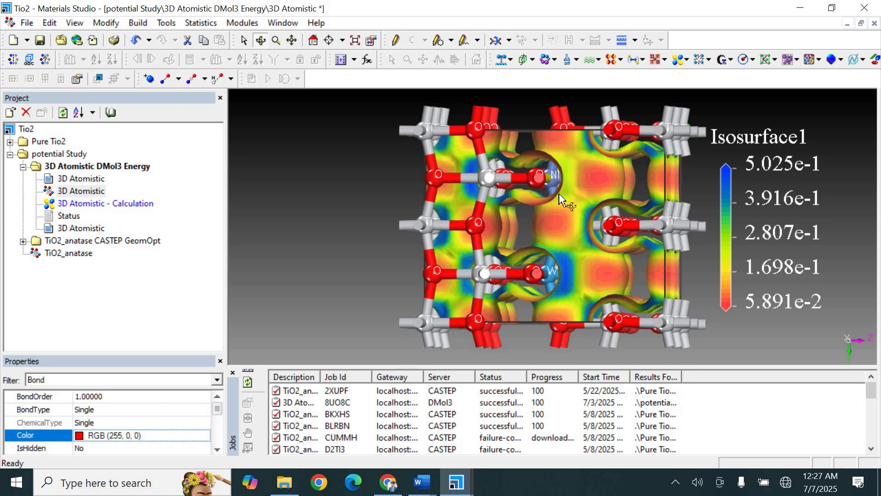
pyautogui.click(551, 277)
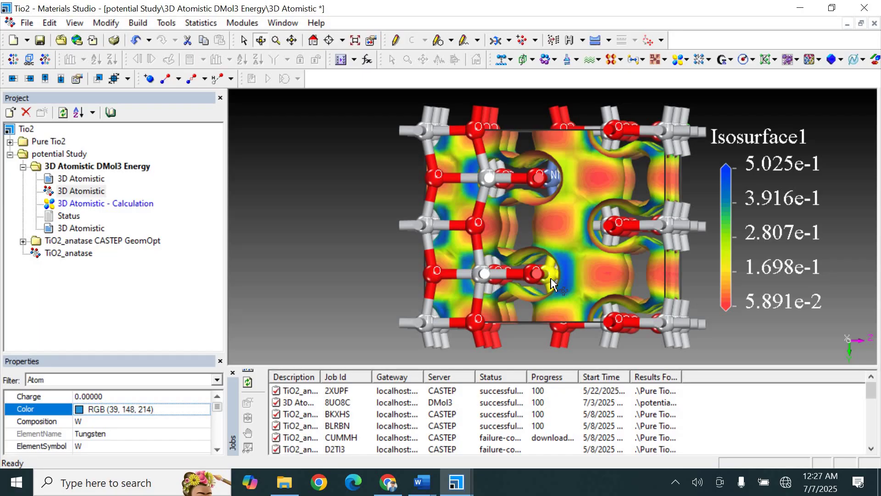
pyautogui.click(529, 329)
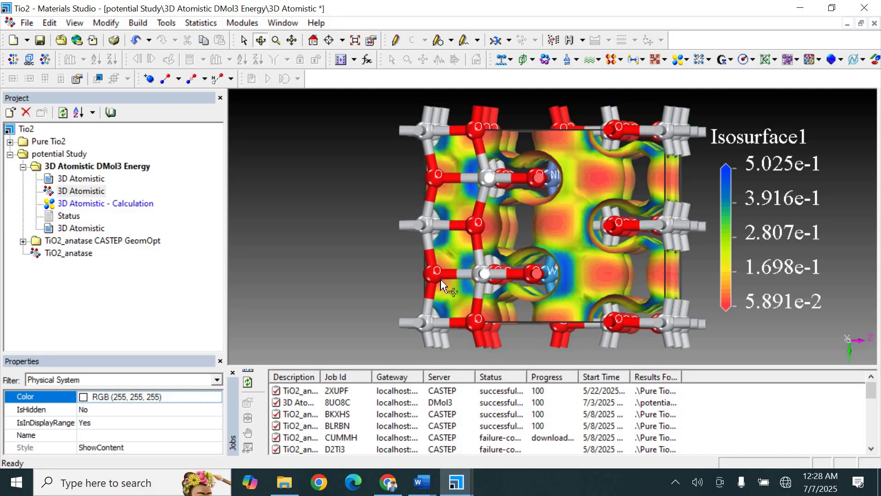
pyautogui.click(566, 224)
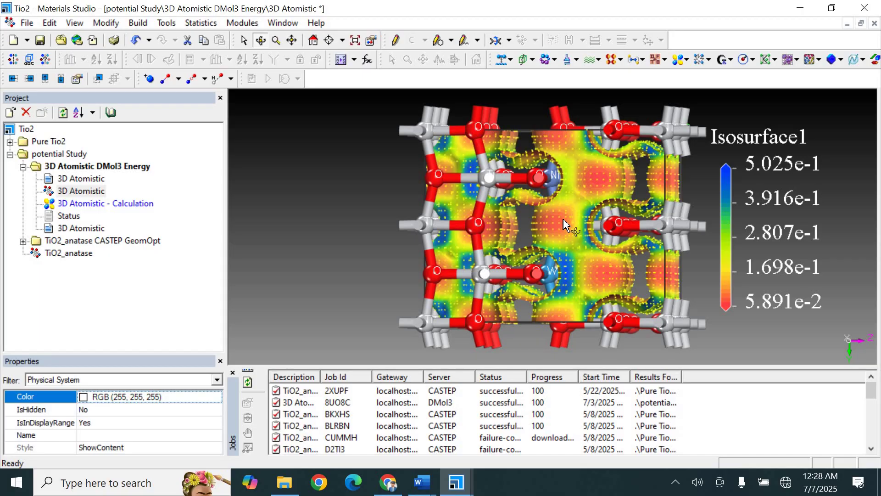
pyautogui.press('Delete')
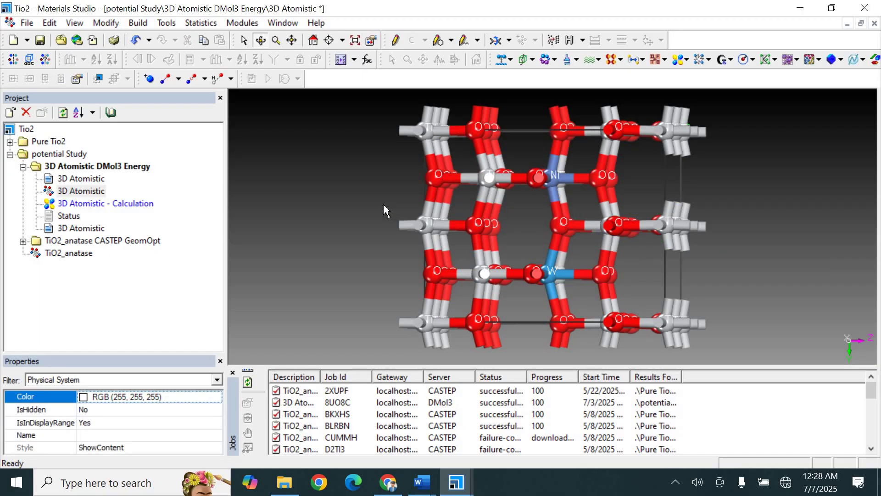
# Open the TiO2_anatase 3D Atomistic document from the potential Study folder.
pyautogui.moveTo(412, 213); pyautogui.dragTo(379, 208)
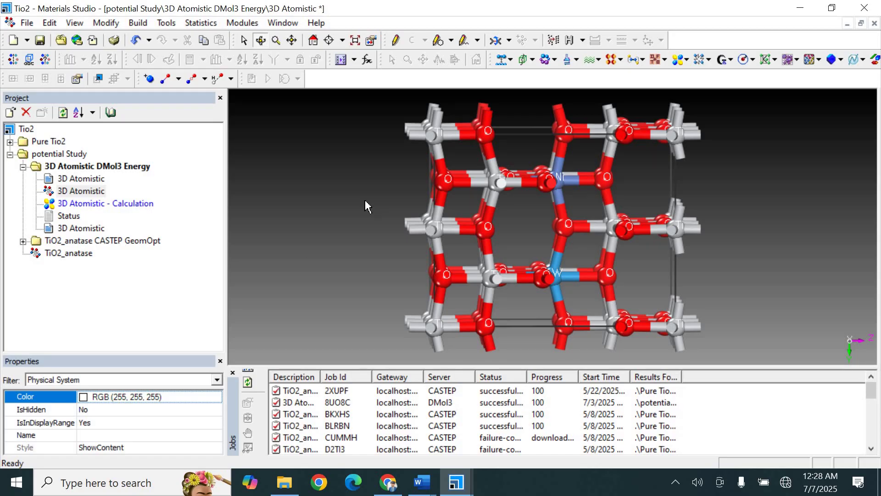
pyautogui.doubleClick(71, 254)
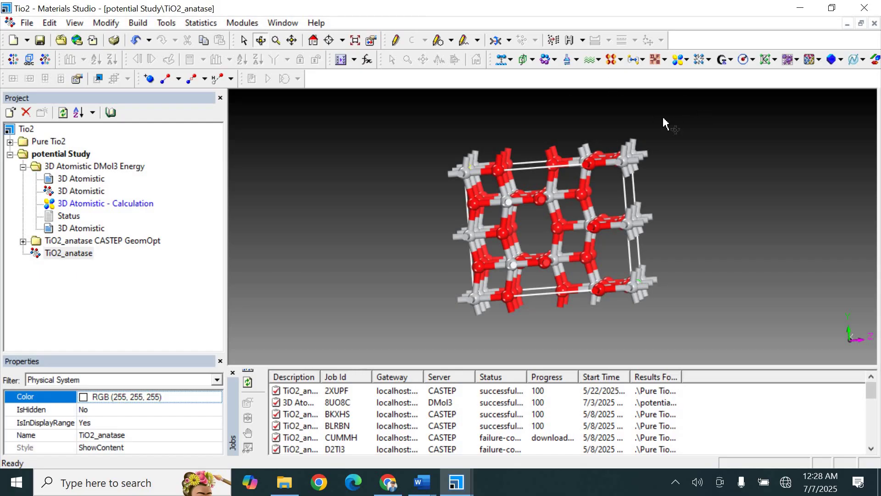
# Start a DMol3 calculation setup with the Geometry Optimization task at Fine quality.
pyautogui.click(687, 61)
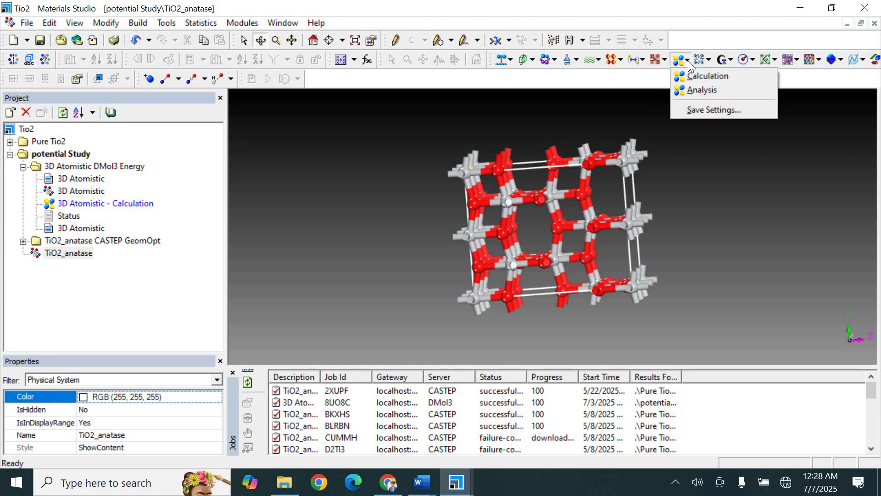
pyautogui.click(695, 76)
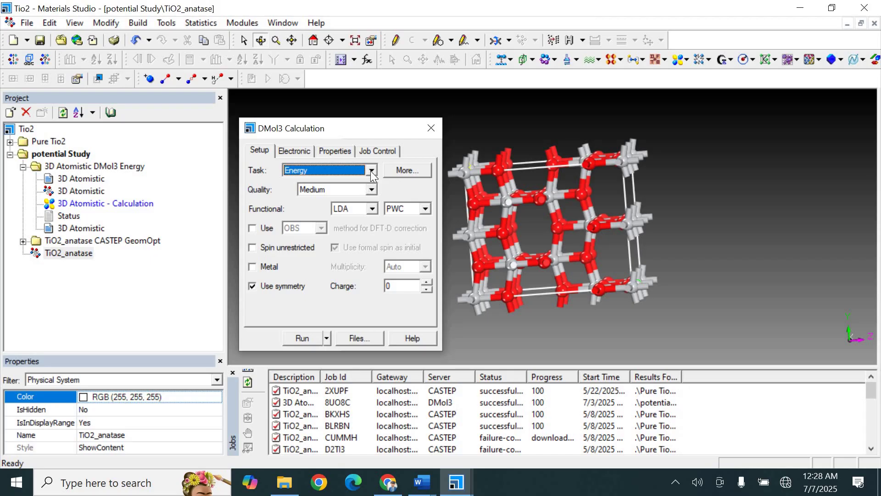
pyautogui.click(371, 169)
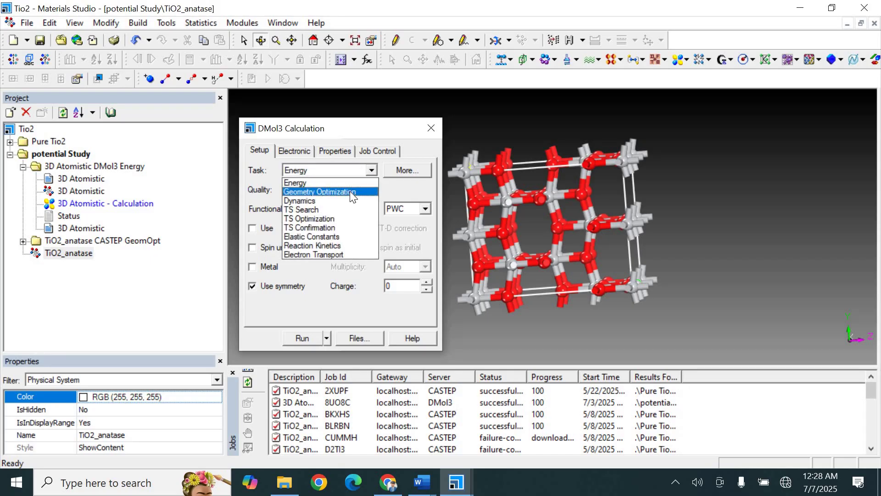
pyautogui.click(351, 193)
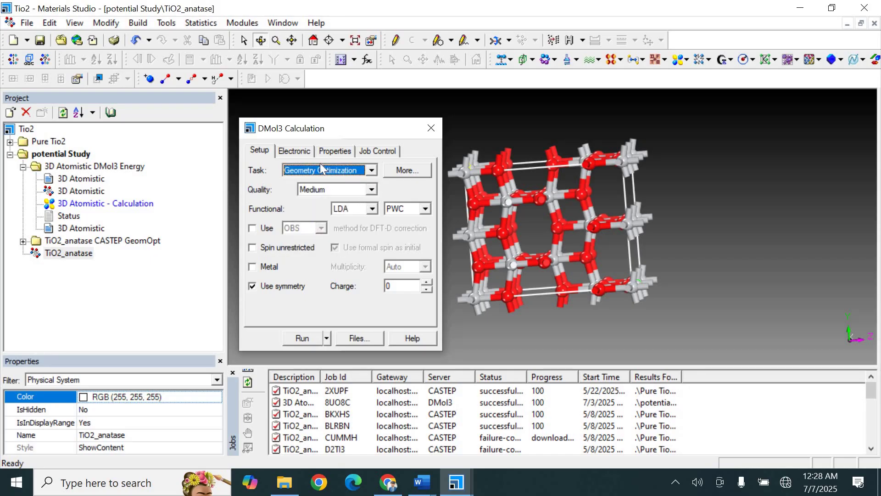
pyautogui.click(342, 189)
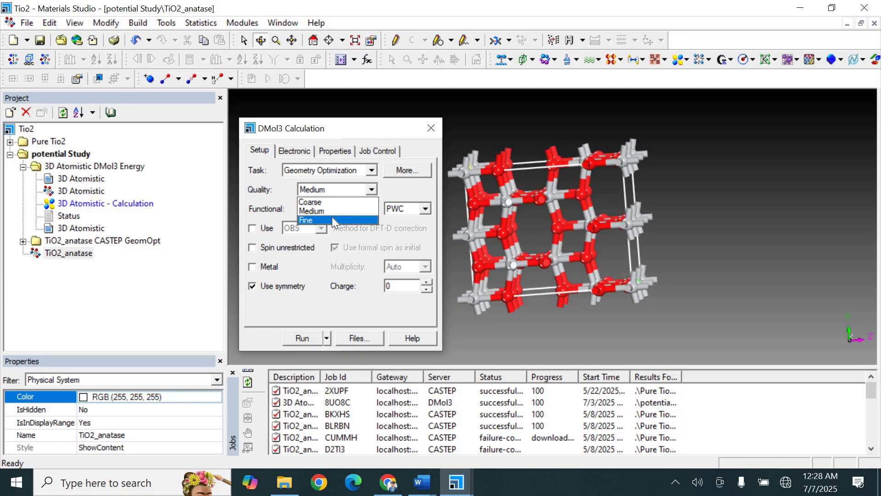
pyautogui.click(332, 220)
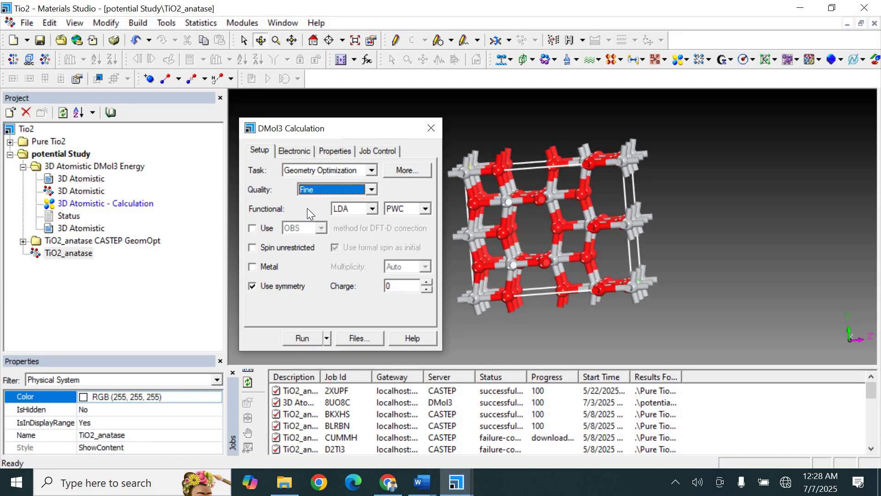
# Set the functional to GGA-PBE with DFT-D off, and show the optimization tolerances.
pyautogui.click(357, 210)
pyautogui.click(355, 228)
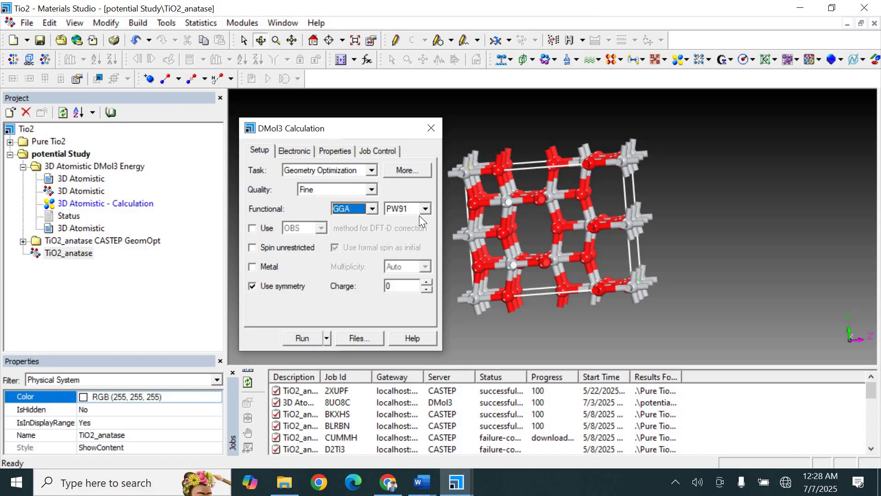
pyautogui.click(425, 210)
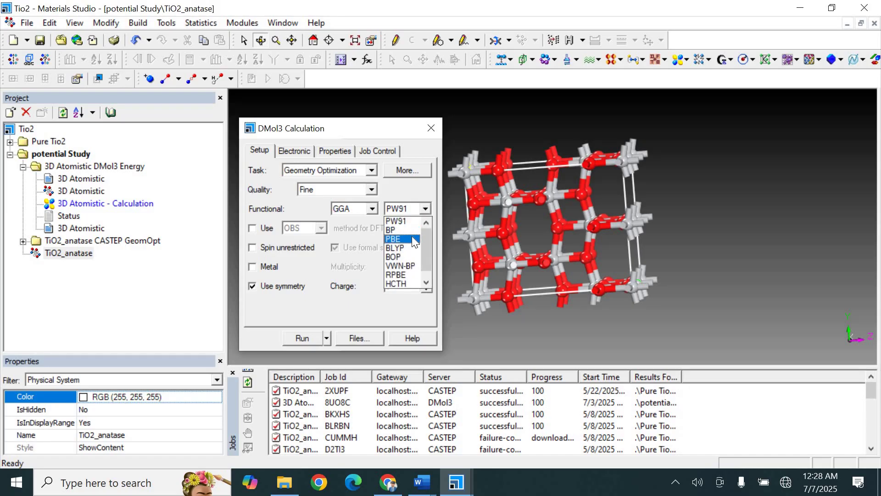
pyautogui.click(415, 240)
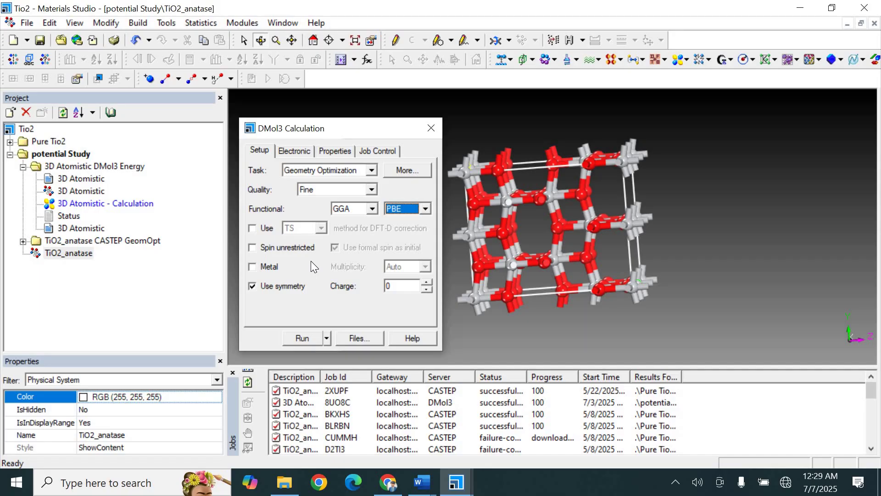
pyautogui.click(253, 228)
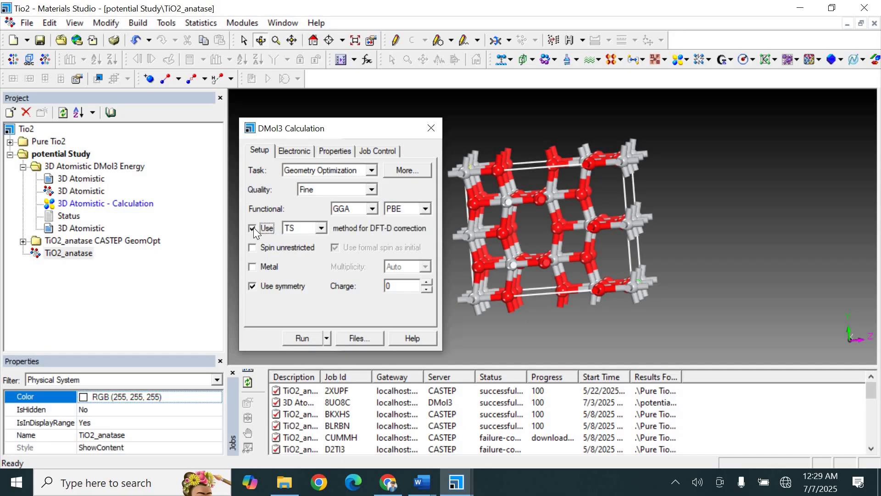
pyautogui.click(253, 228)
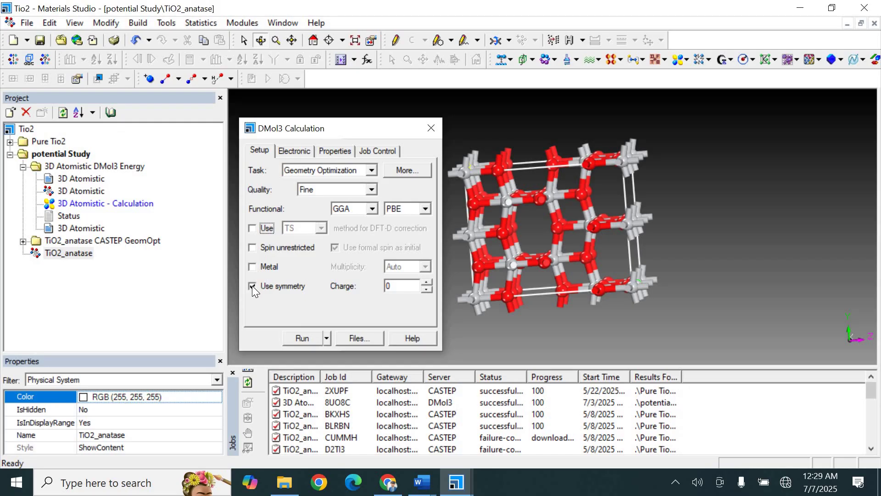
pyautogui.click(407, 170)
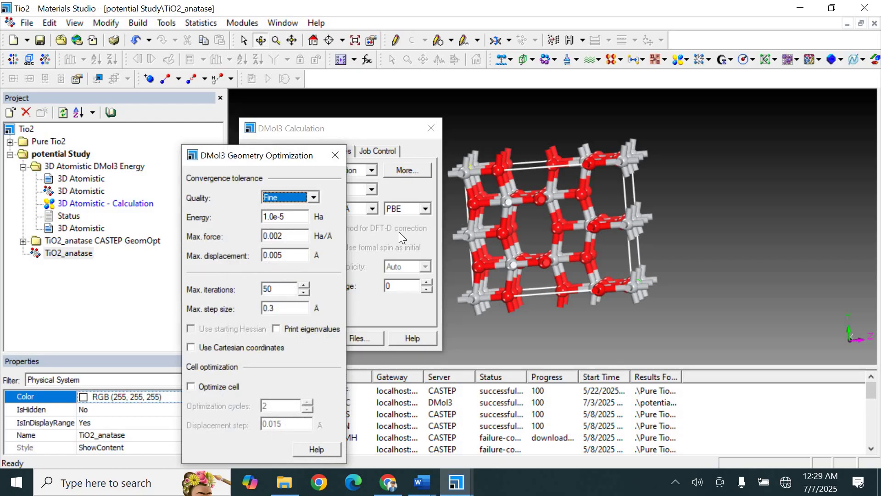
# Confirm Max. iterations is 50 and close the Geometry Optimization tolerances dialog.
pyautogui.click(280, 288)
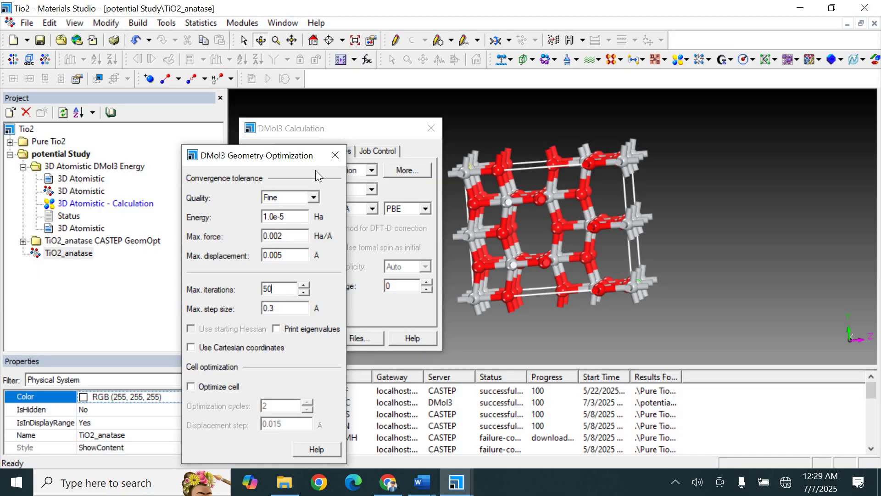
pyautogui.click(335, 156)
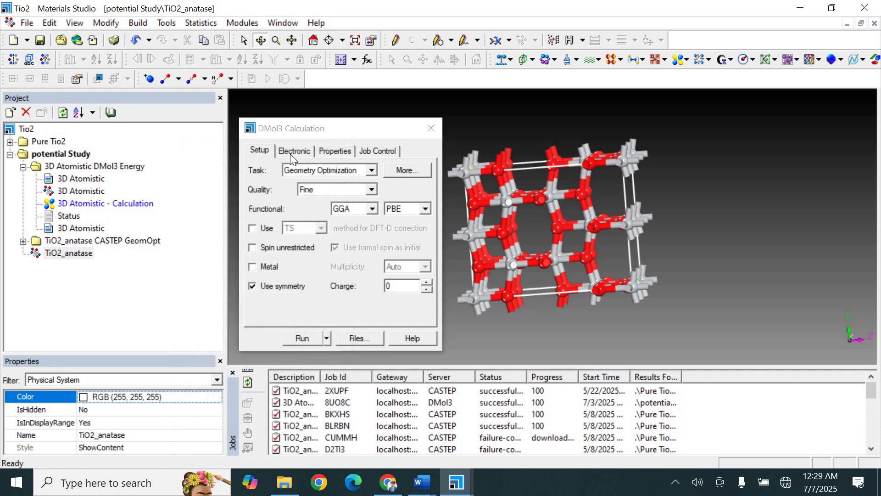
# Check the Electronic basis file and enable 0.005 Ha orbital smearing in the SCF options.
pyautogui.click(290, 155)
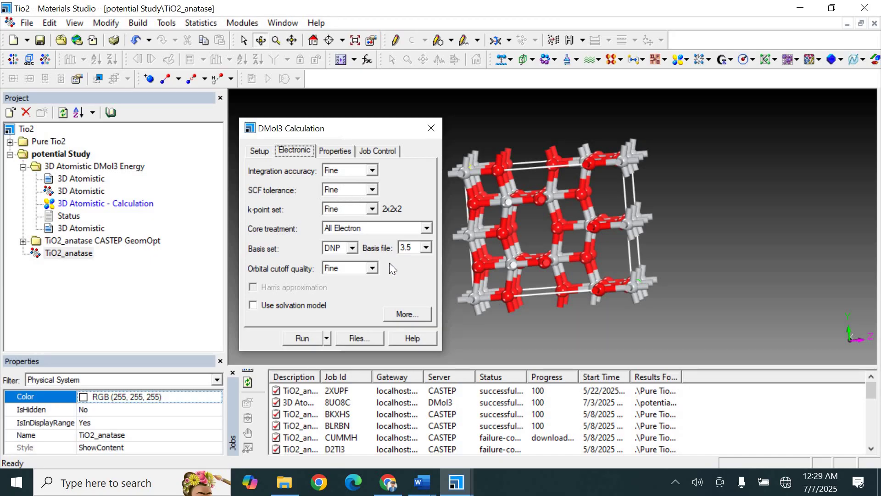
pyautogui.click(425, 248)
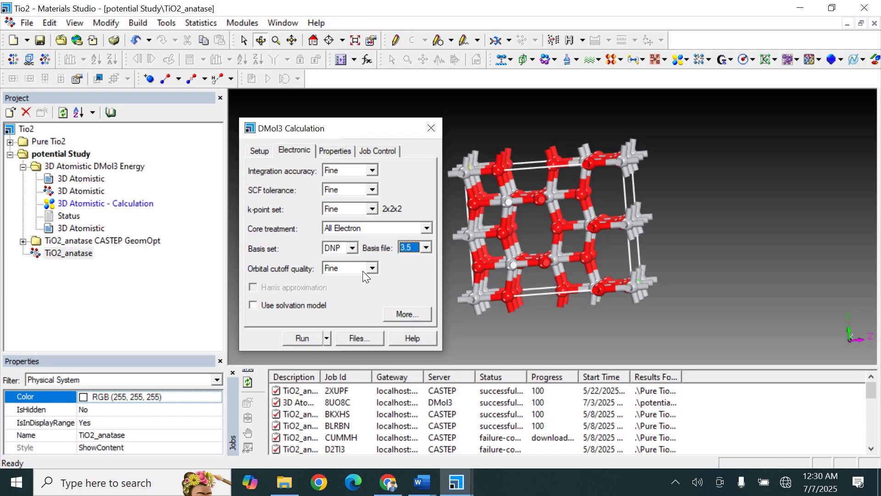
pyautogui.click(411, 313)
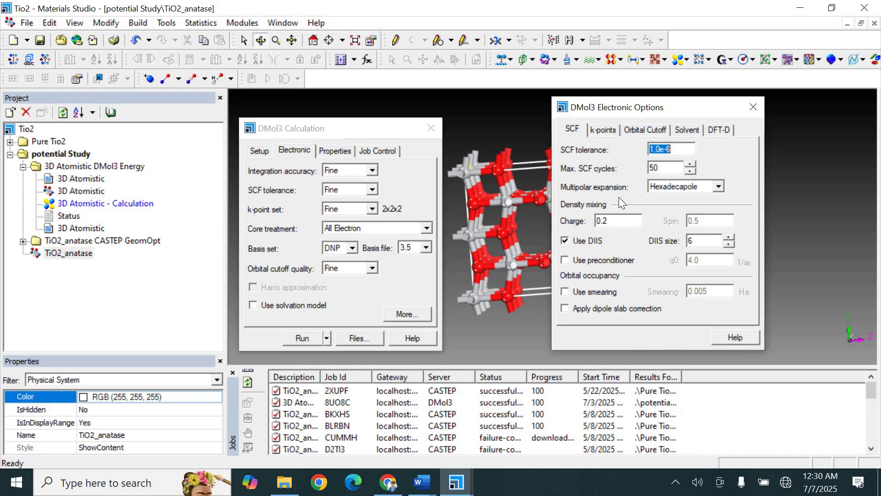
pyautogui.click(565, 291)
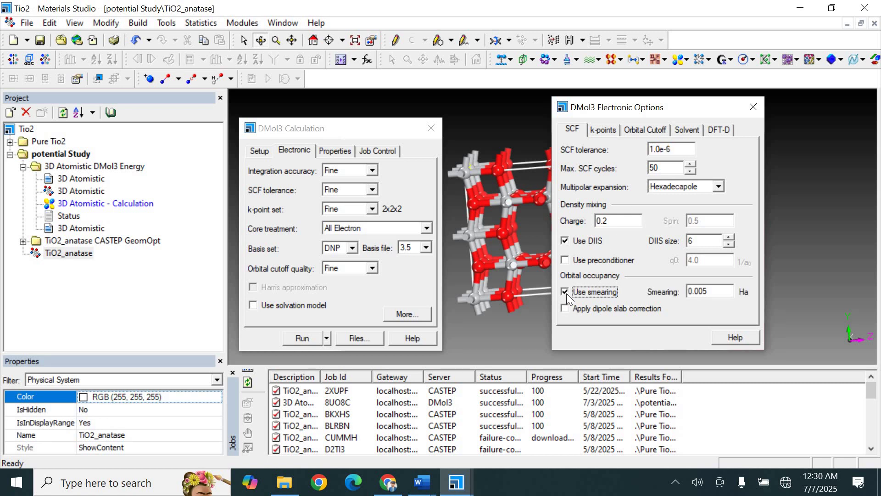
pyautogui.click(336, 152)
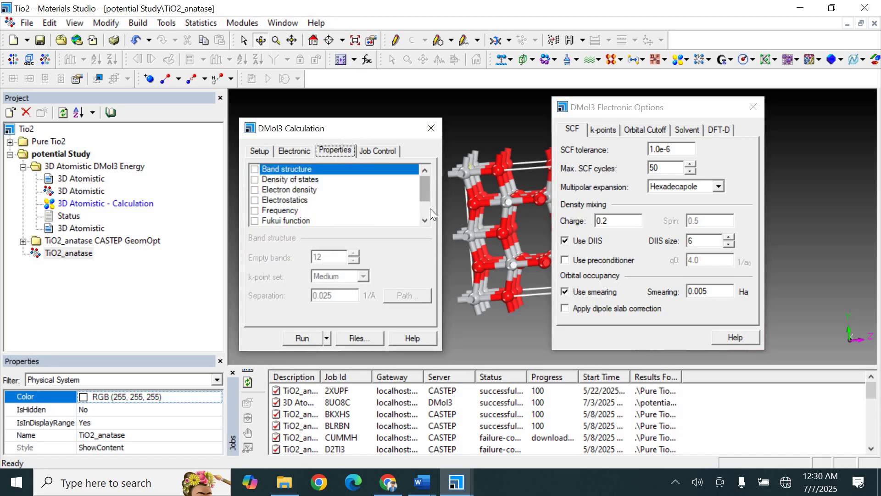
# Run the DMol3 job on 6 cores with 5000 MB max memory, then close the dialogs.
pyautogui.moveTo(428, 192); pyautogui.dragTo(428, 214)
pyautogui.click(367, 153)
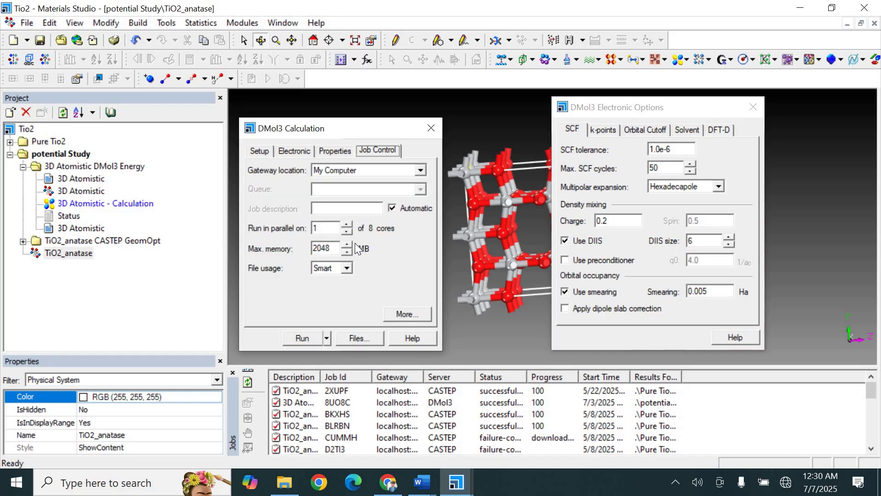
pyautogui.click(349, 224)
pyautogui.click(349, 225)
pyautogui.click(348, 224)
pyautogui.click(349, 225)
pyautogui.click(348, 225)
pyautogui.write('5000')
pyautogui.click(432, 128)
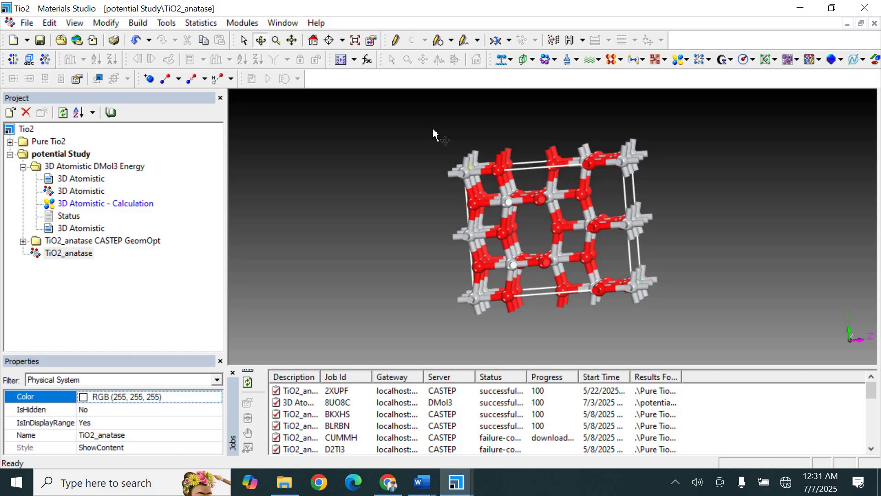
# Open the Ni/W-doped 3D Atomistic document and its DMol3 Calculation entry.
pyautogui.doubleClick(84, 188)
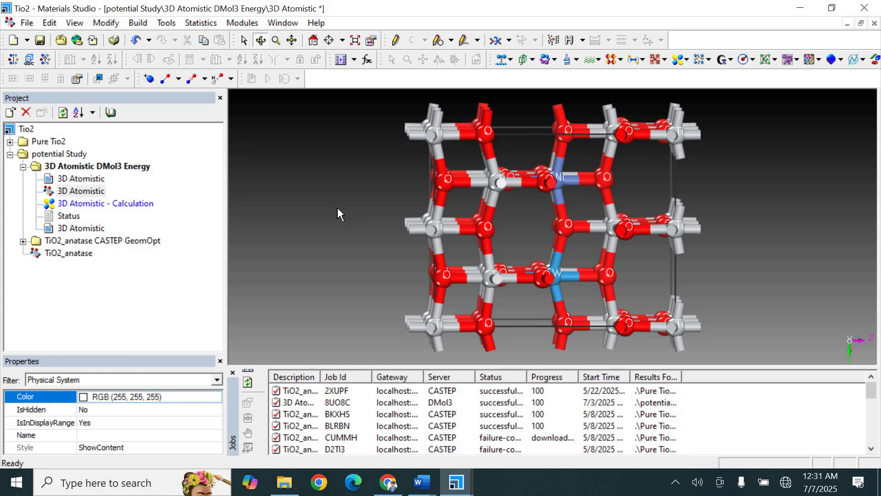
pyautogui.click(117, 203)
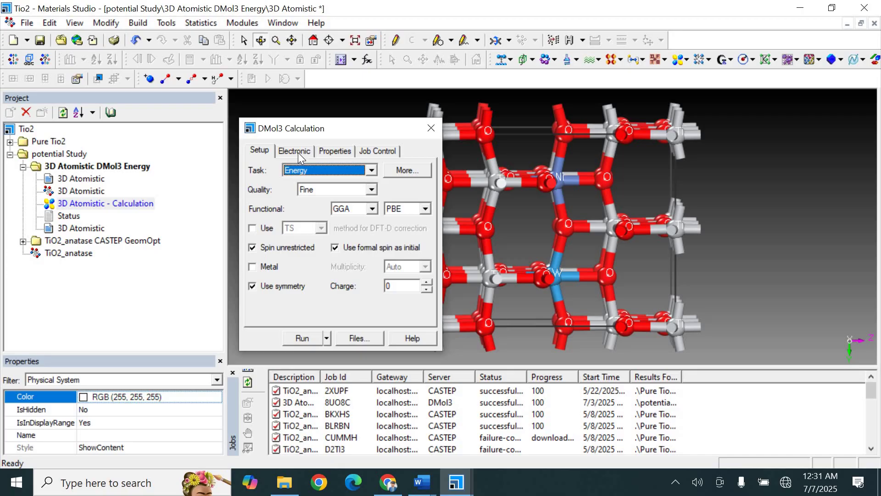
pyautogui.click(426, 130)
pyautogui.doubleClick(123, 204)
pyautogui.click(372, 170)
pyautogui.click(343, 183)
pyautogui.click(344, 191)
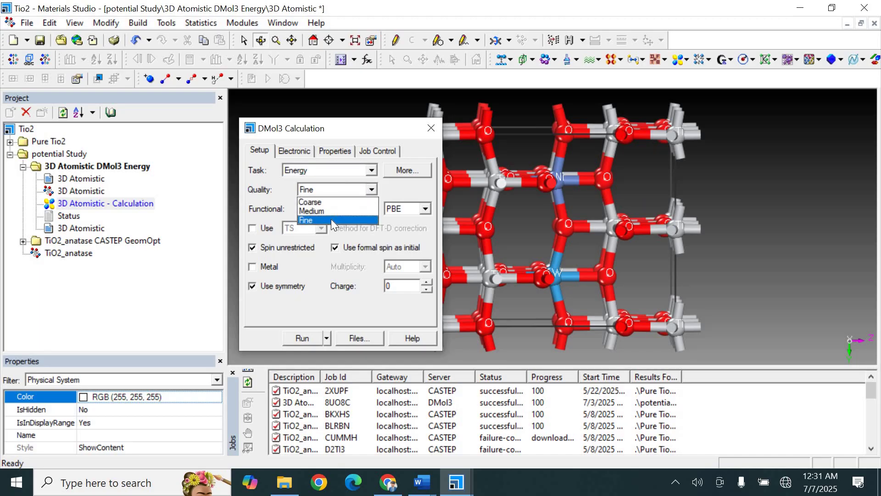
pyautogui.click(331, 220)
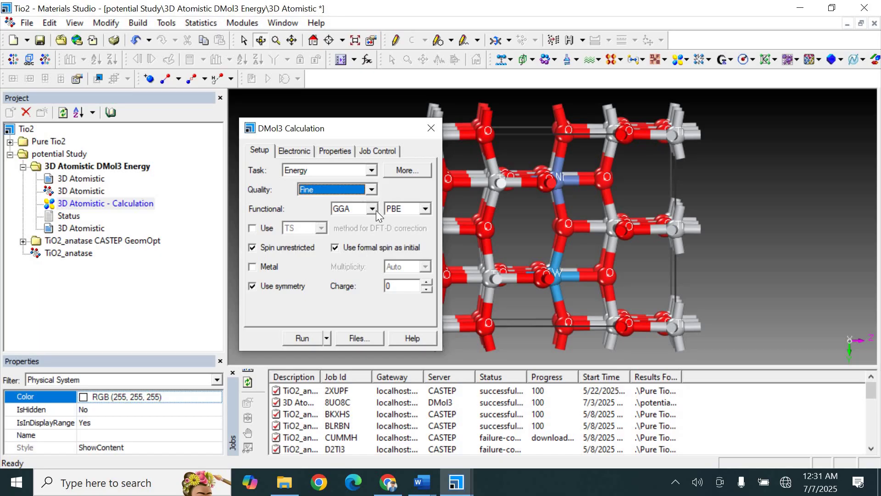
pyautogui.click(375, 210)
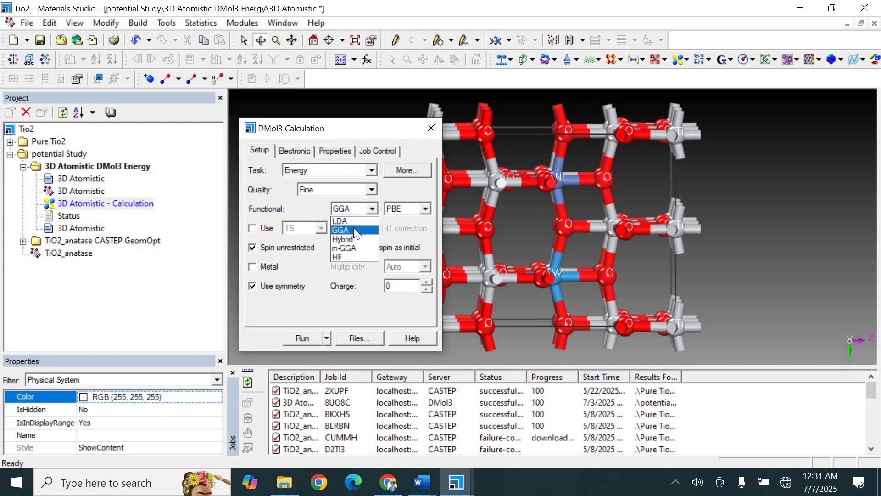
pyautogui.click(393, 216)
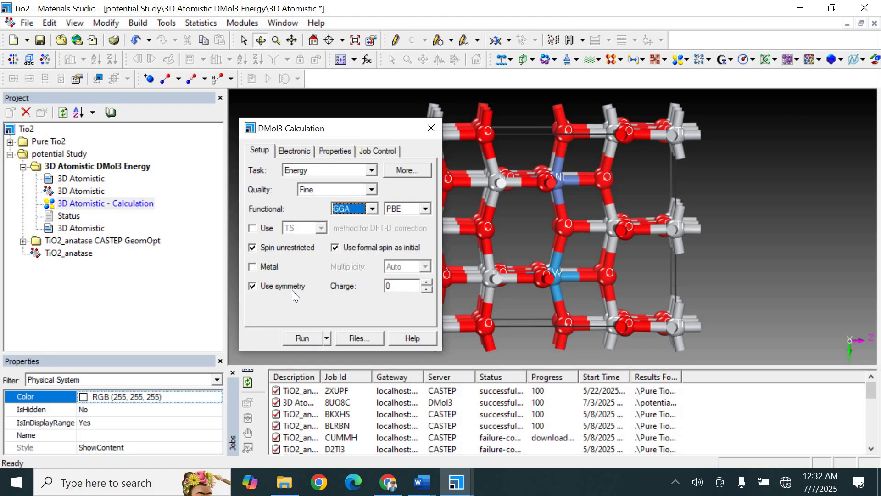
pyautogui.click(400, 169)
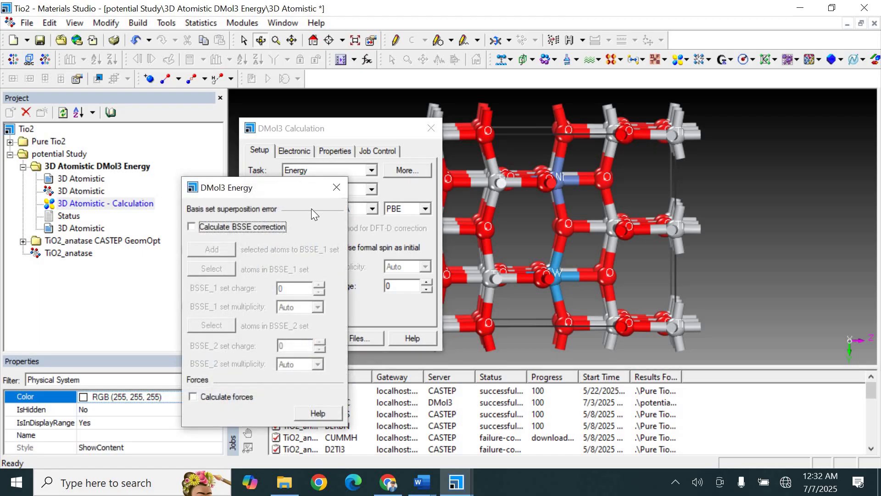
# Close the Energy options and set core treatment to All Electron with basis file 3.5.
pyautogui.click(335, 188)
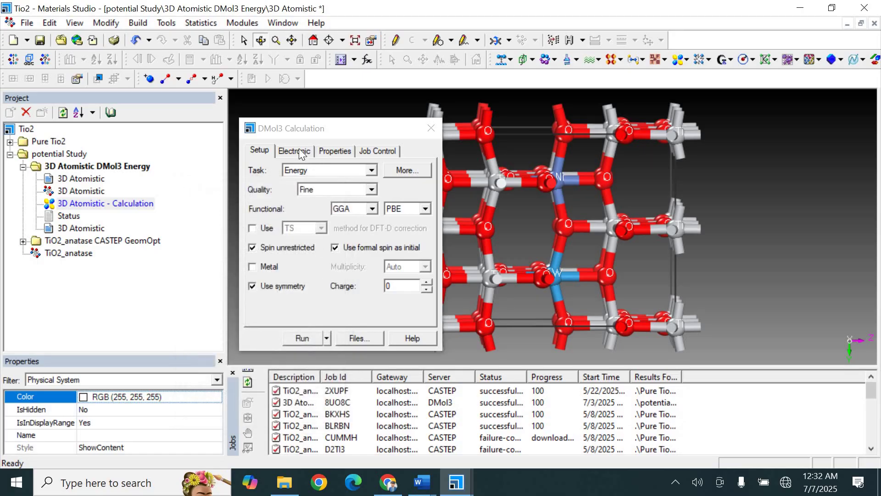
pyautogui.click(296, 149)
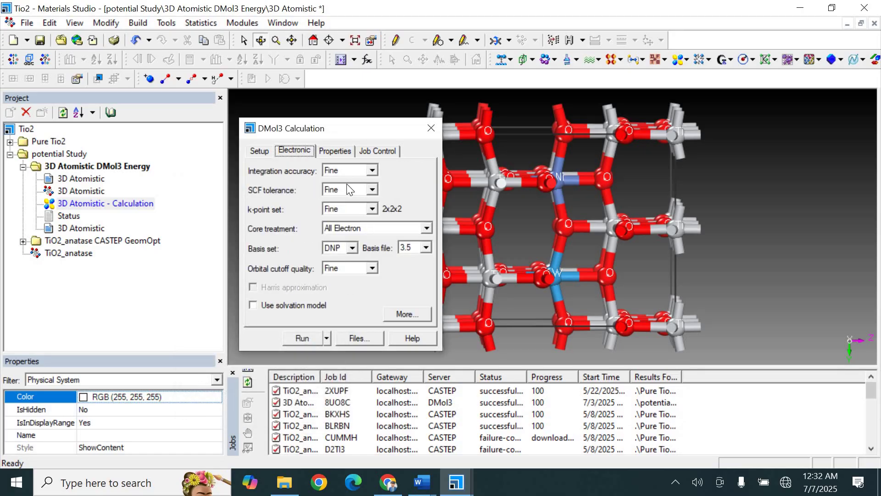
pyautogui.click(377, 225)
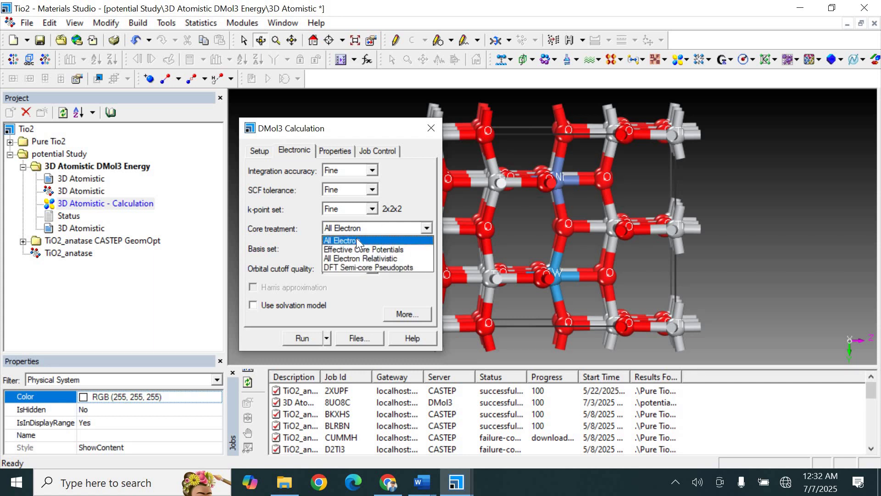
pyautogui.click(355, 239)
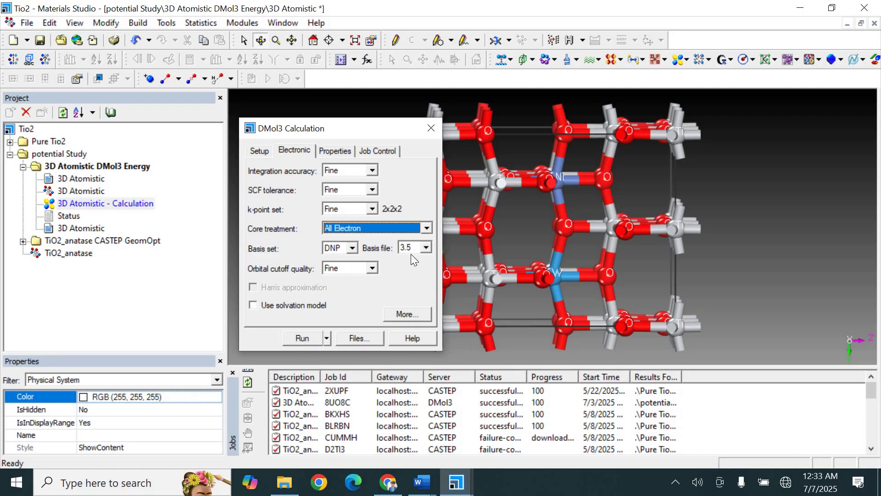
pyautogui.click(426, 248)
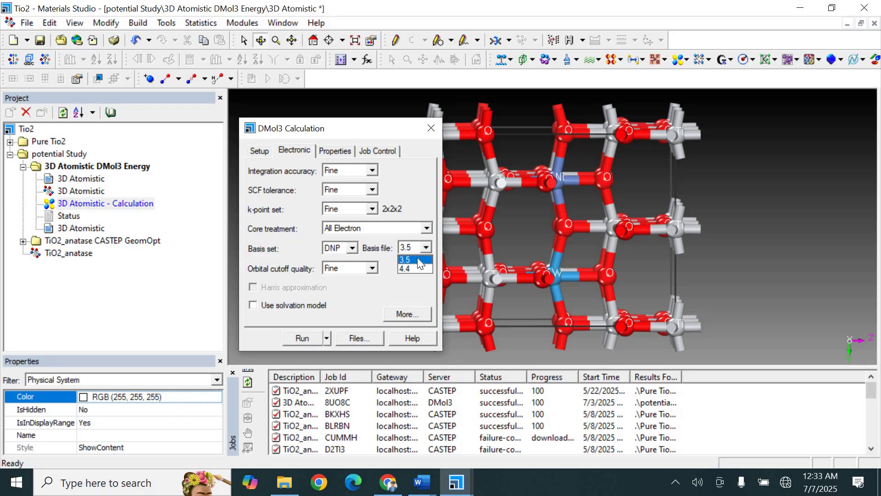
# Keep electron density and electrostatics requested, then review Job Control at 8 cores, 6000 MB.
pyautogui.click(329, 156)
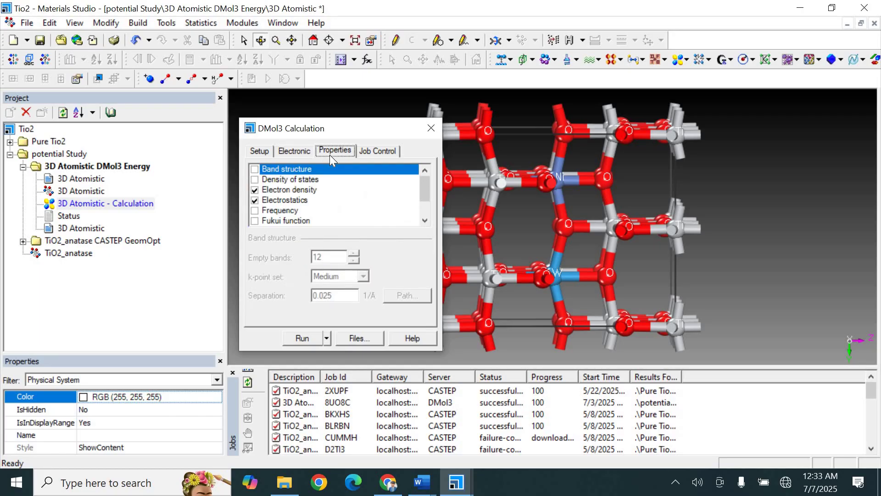
pyautogui.click(303, 192)
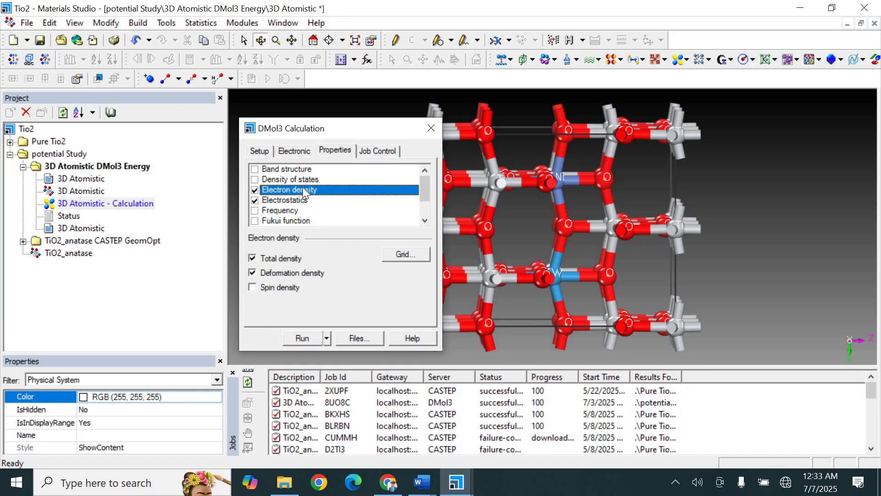
pyautogui.click(253, 259)
pyautogui.click(253, 273)
pyautogui.click(283, 202)
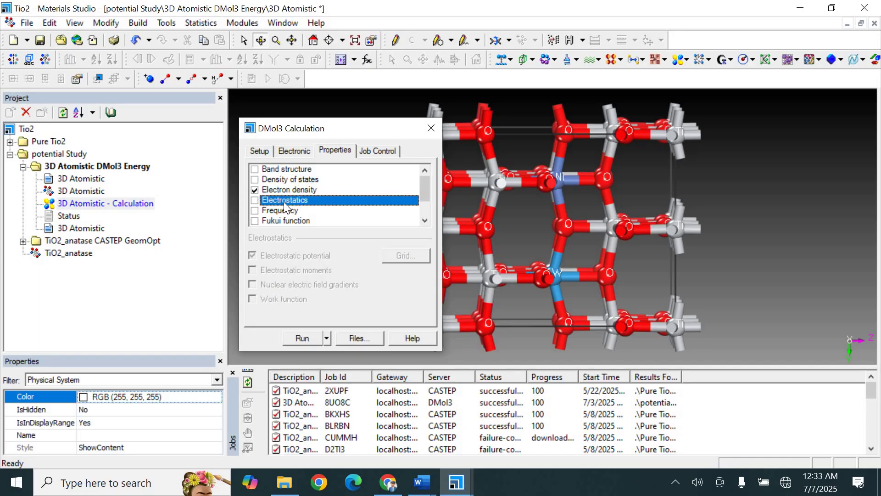
pyautogui.click(255, 201)
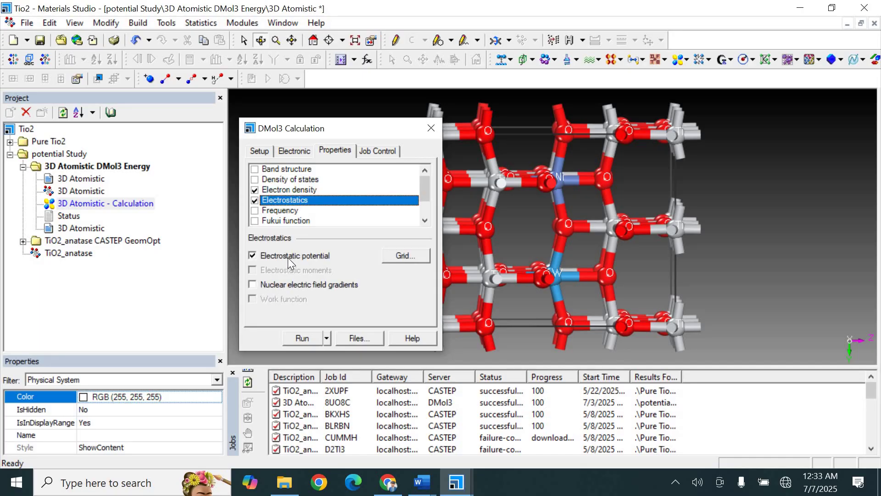
pyautogui.click(374, 152)
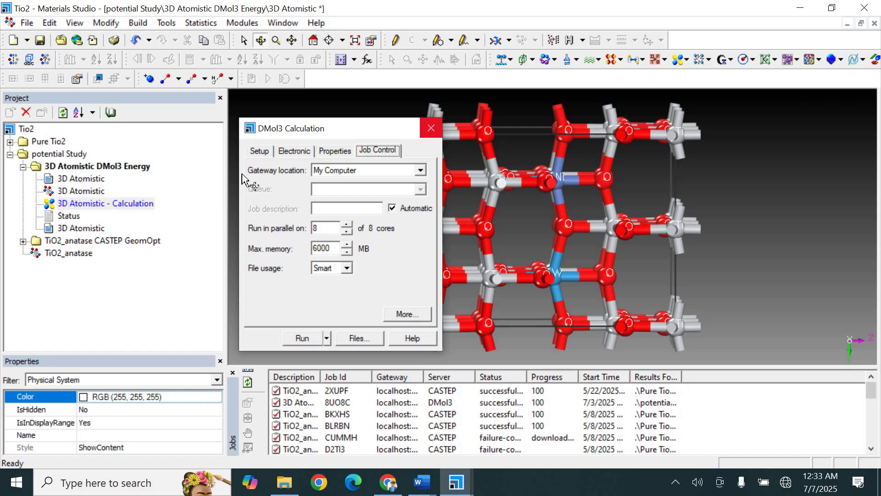
pyautogui.doubleClick(91, 228)
pyautogui.moveTo(871, 108); pyautogui.dragTo(821, 224)
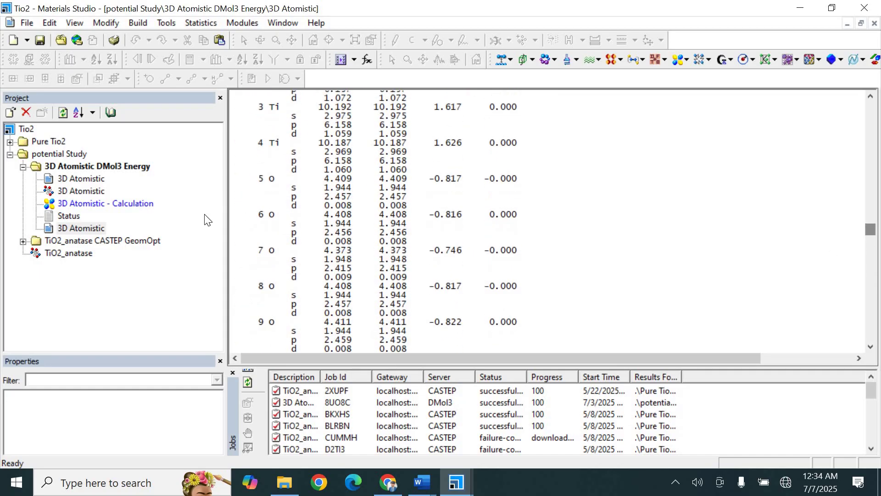
pyautogui.doubleClick(87, 190)
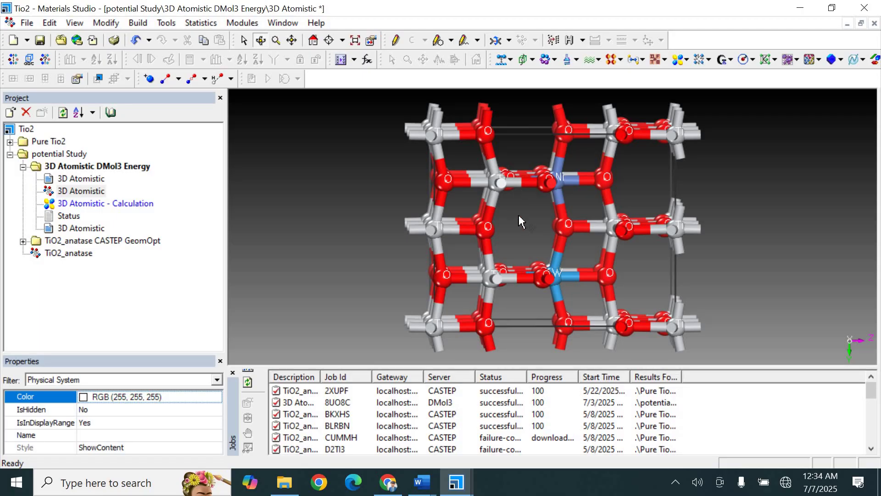
# Import the DMol3 total electron density with its isosurface, overwriting the existing field, then inspect it.
pyautogui.click(686, 61)
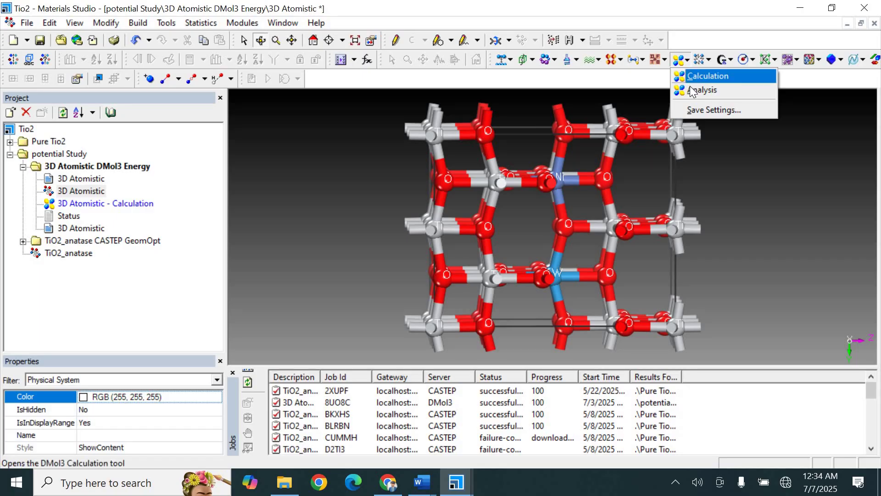
pyautogui.click(690, 89)
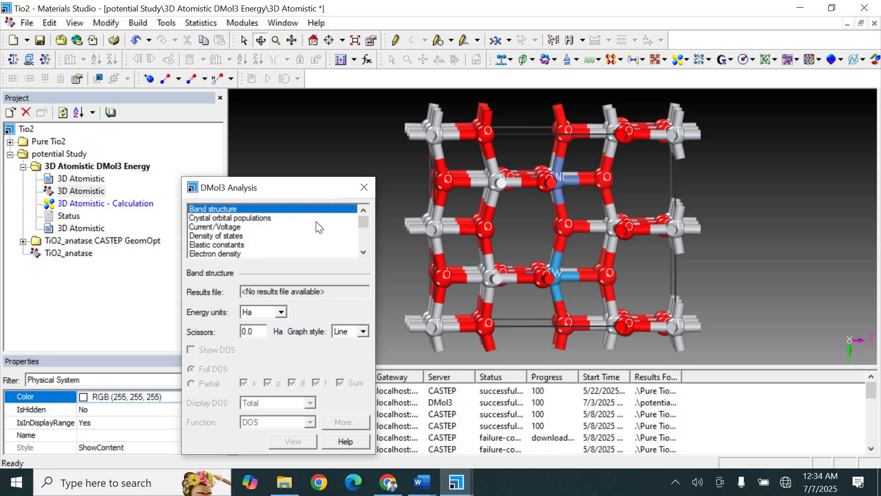
pyautogui.click(233, 253)
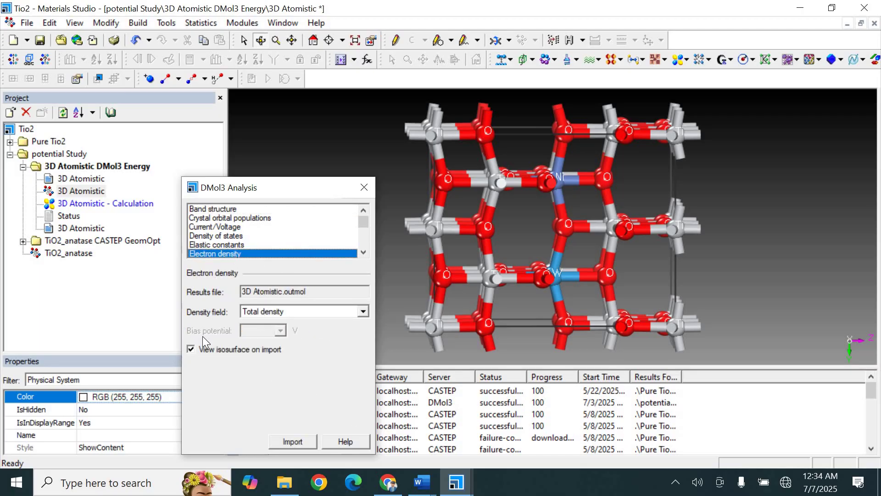
pyautogui.click(208, 349)
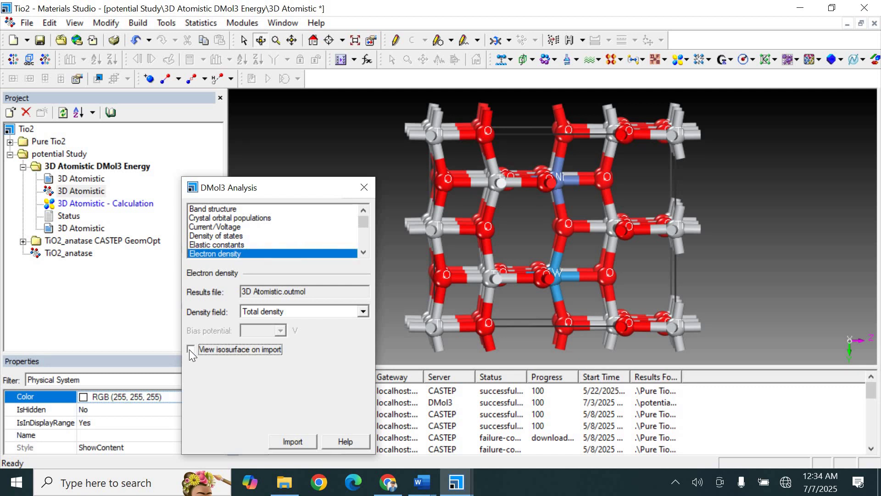
pyautogui.click(364, 251)
pyautogui.click(363, 252)
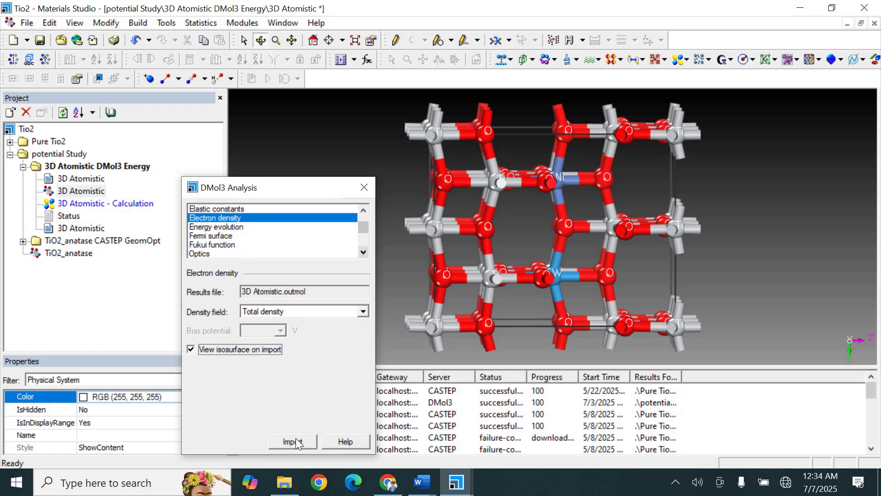
pyautogui.click(294, 441)
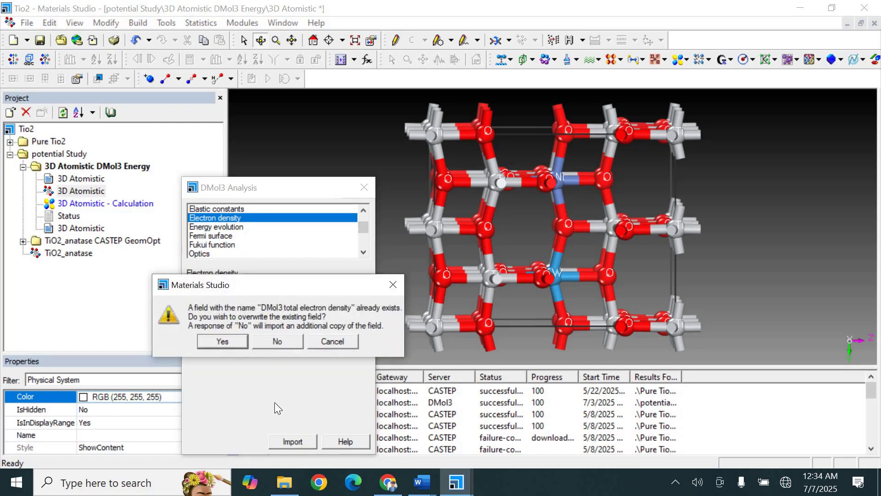
pyautogui.click(222, 341)
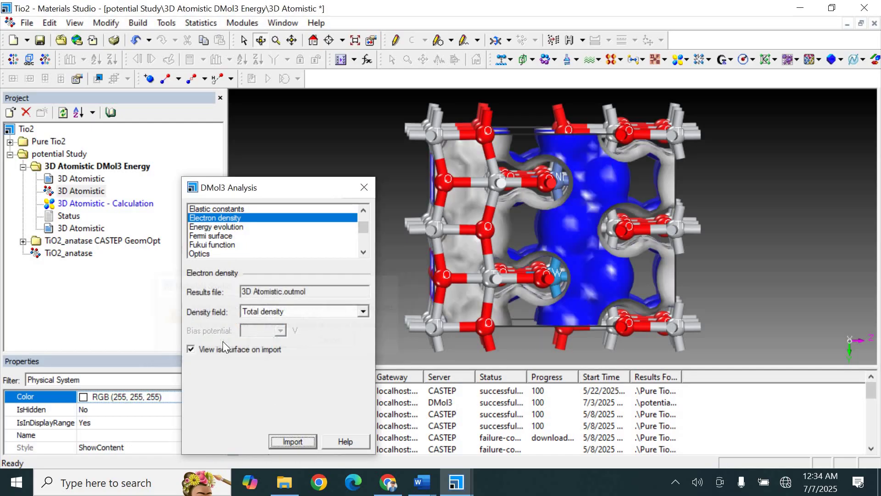
pyautogui.click(364, 186)
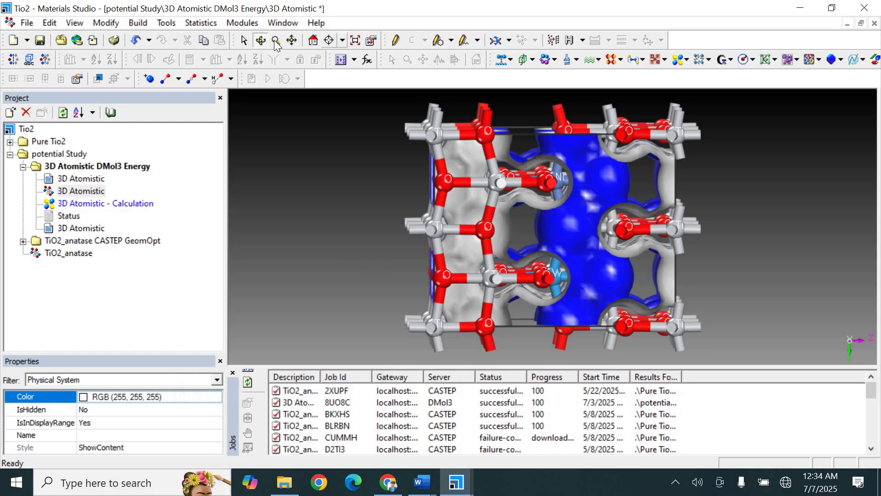
pyautogui.moveTo(704, 255); pyautogui.dragTo(568, 261)
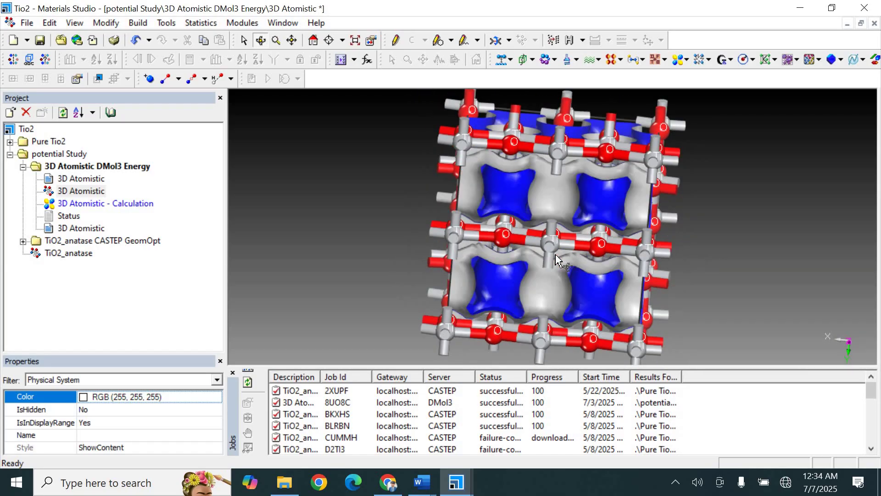
pyautogui.moveTo(648, 253); pyautogui.dragTo(519, 224)
pyautogui.moveTo(380, 188); pyautogui.dragTo(379, 178)
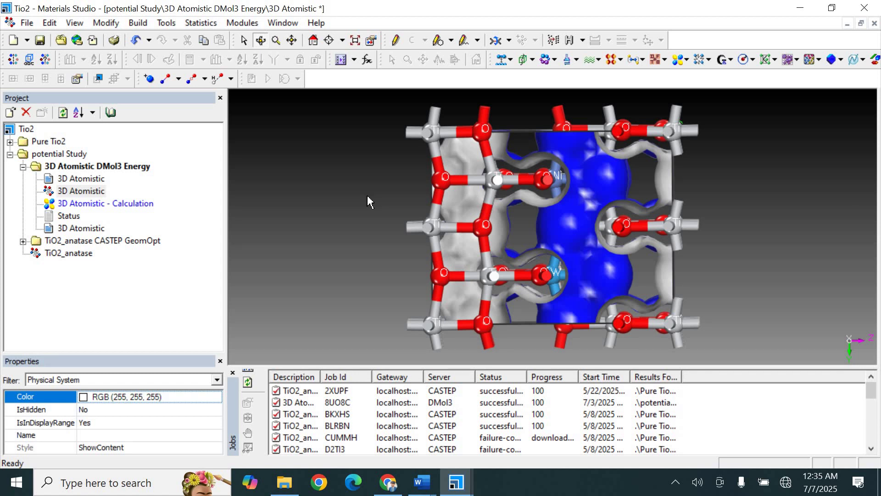
# Bring up the DMol3 Analysis dialog for the doped TiO2 cell.
pyautogui.click(684, 61)
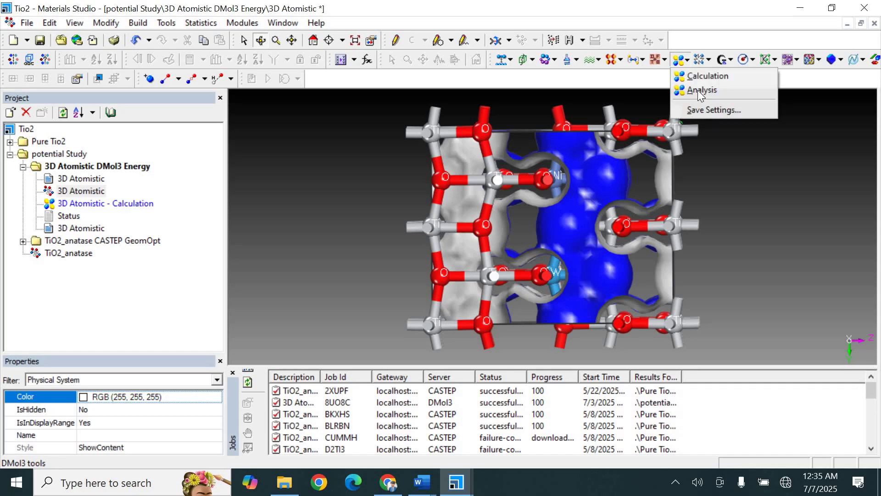
pyautogui.click(698, 93)
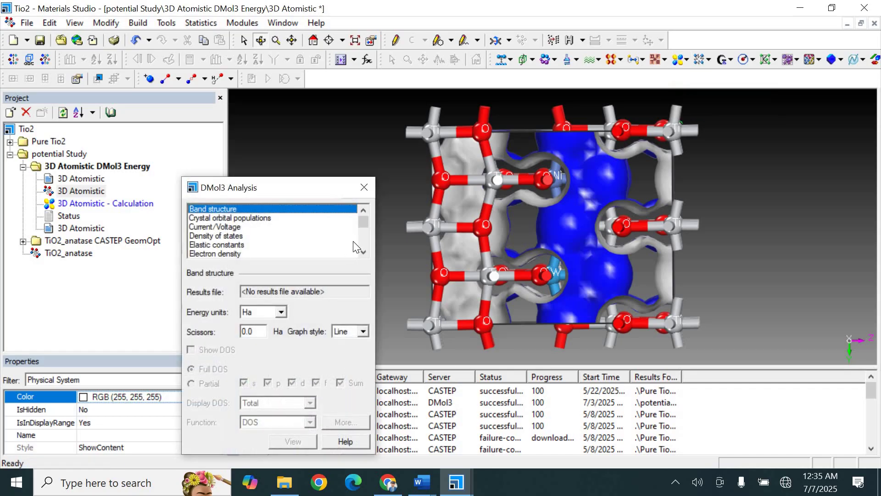
pyautogui.click(363, 252)
pyautogui.click(363, 253)
pyautogui.click(363, 253)
pyautogui.click(363, 253)
pyautogui.click(363, 252)
pyautogui.click(363, 253)
pyautogui.click(363, 253)
pyautogui.click(363, 253)
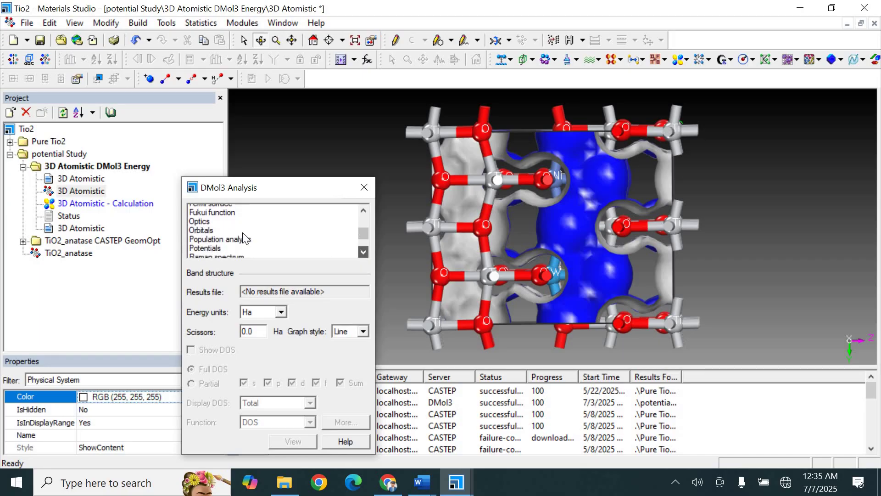
# Import Potentials with View isosurface on import, overwrite the old field, and accept the range warning.
pyautogui.click(212, 246)
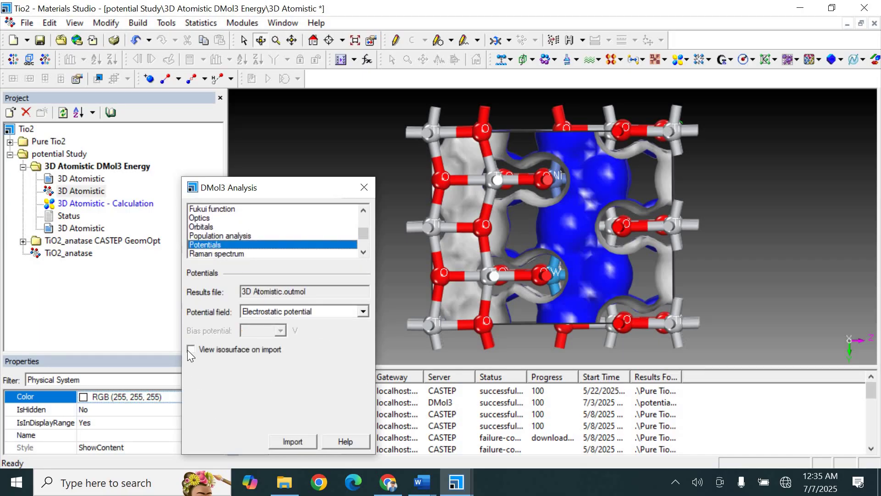
pyautogui.click(194, 350)
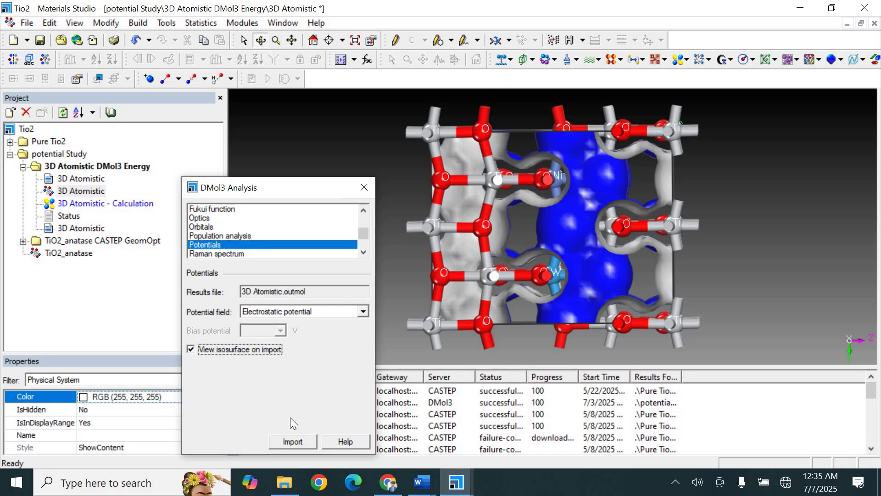
pyautogui.click(294, 441)
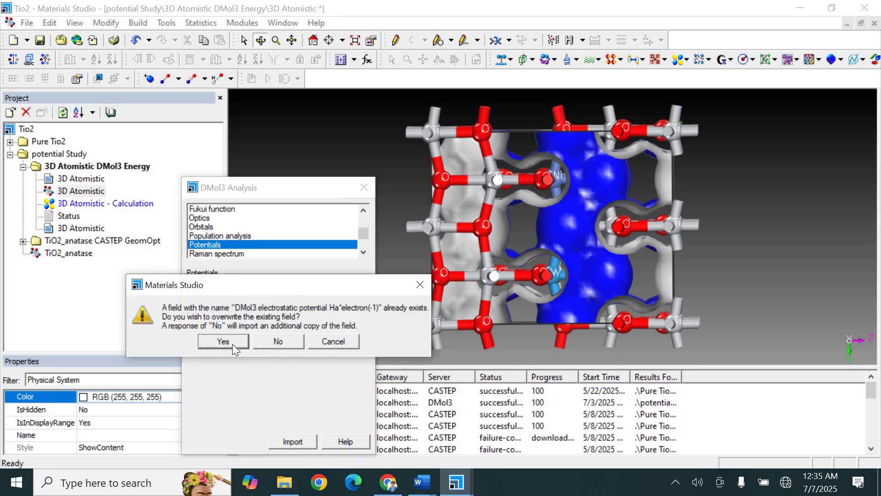
pyautogui.click(229, 343)
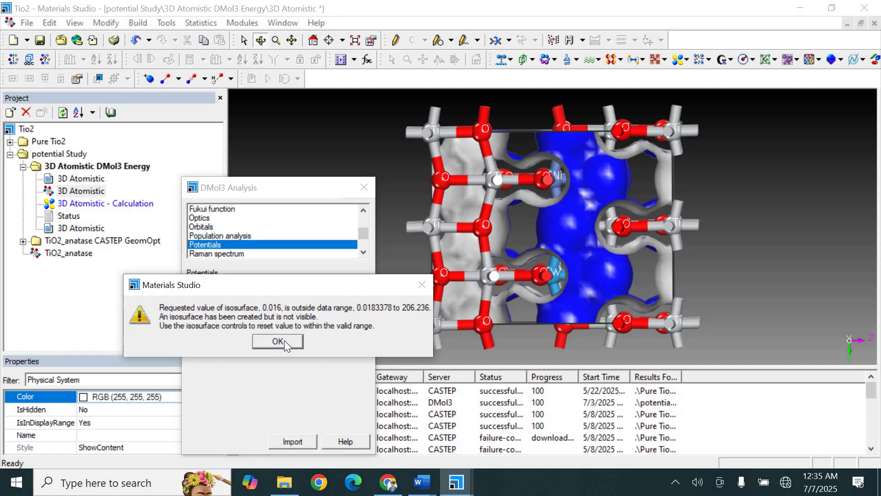
pyautogui.click(284, 340)
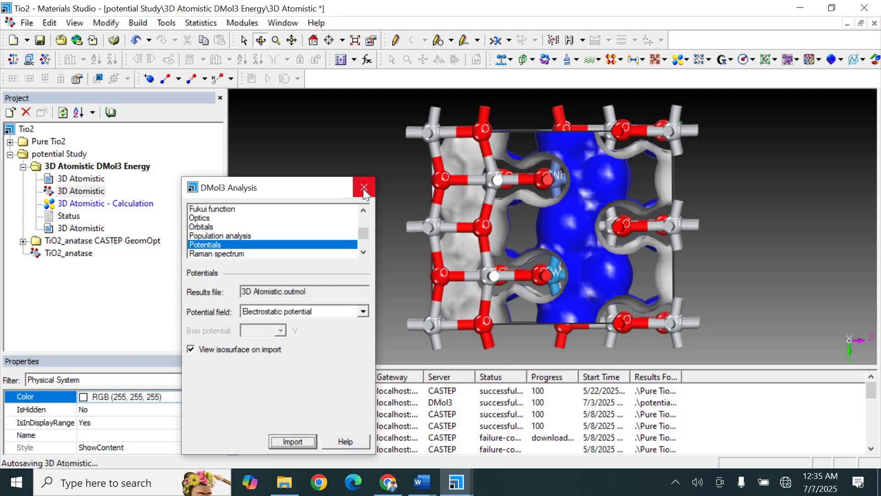
pyautogui.click(363, 189)
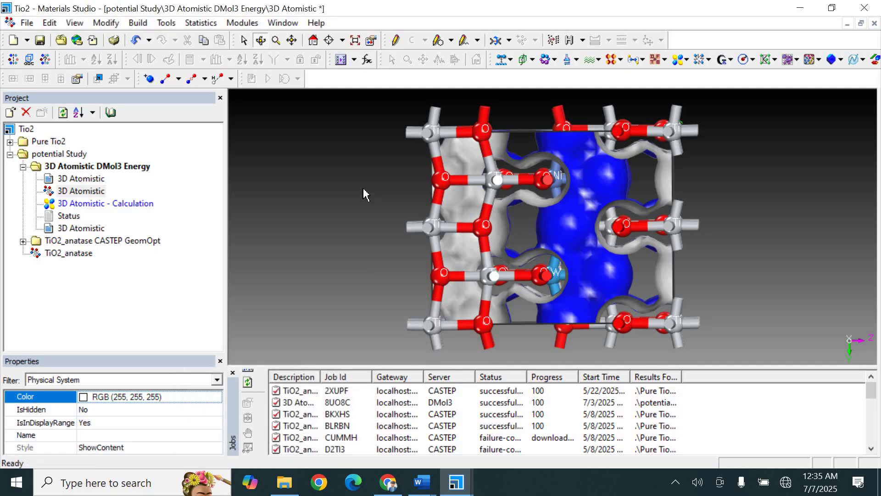
# Set the isosurface Mapped field to DMol3 total electron density in Display Style.
pyautogui.rightClick(331, 180)
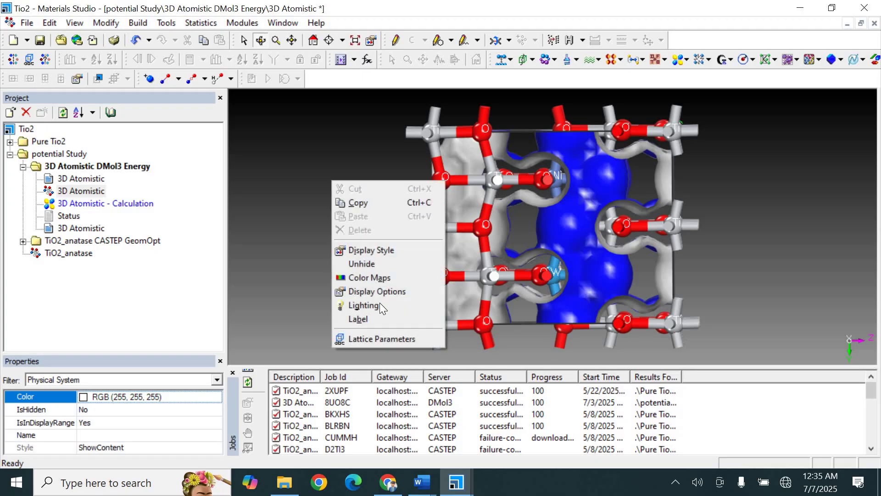
pyautogui.click(379, 251)
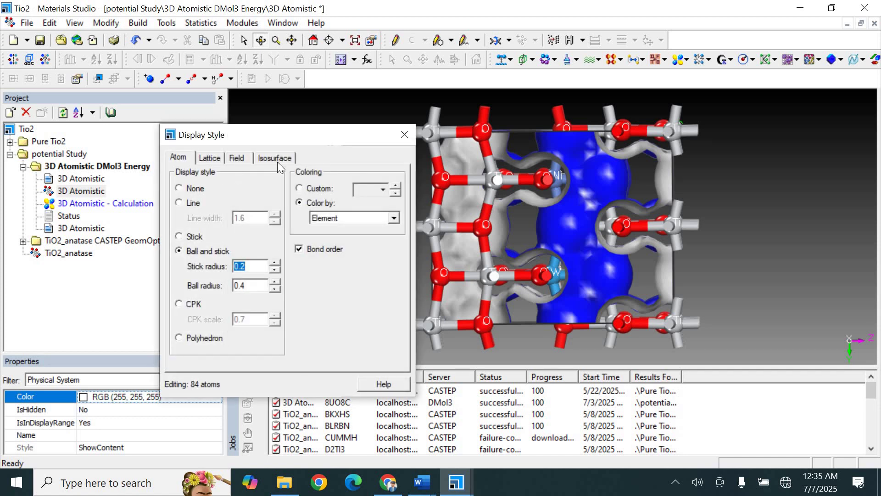
pyautogui.click(276, 158)
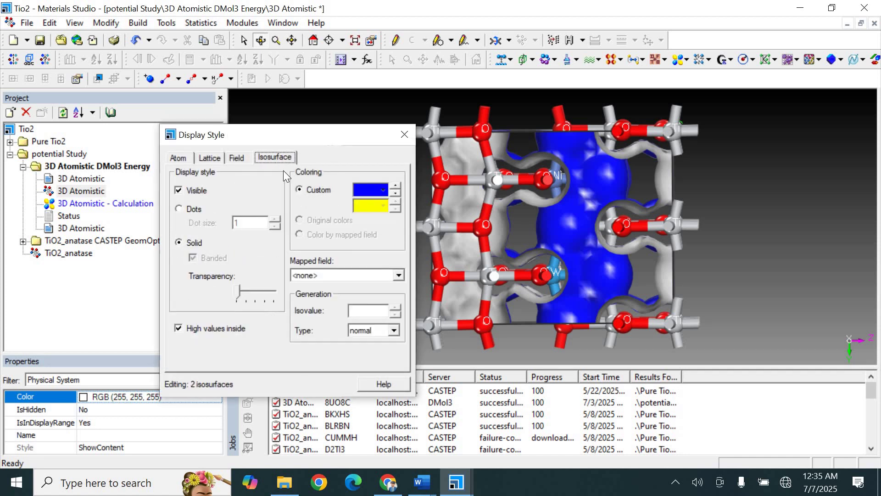
pyautogui.click(353, 273)
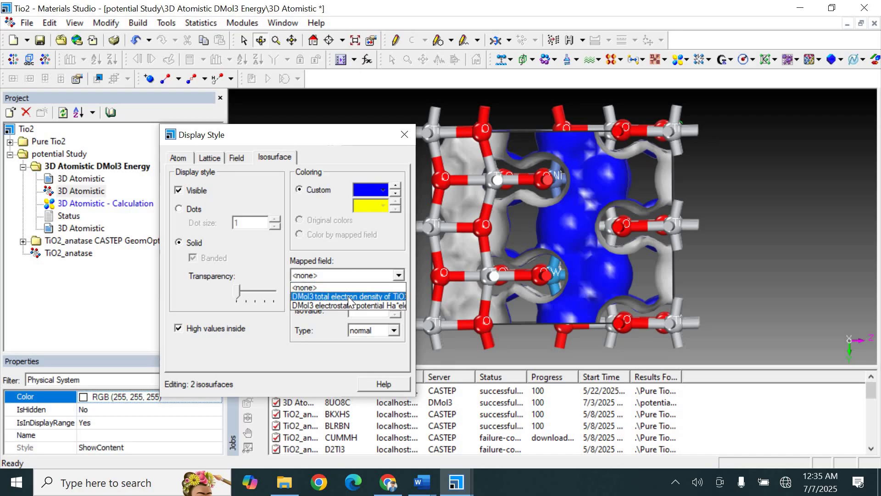
pyautogui.click(348, 297)
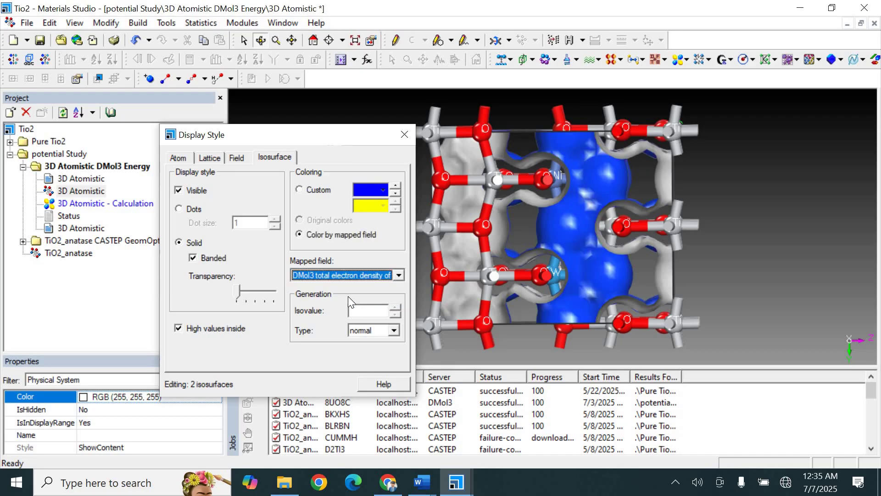
pyautogui.click(404, 135)
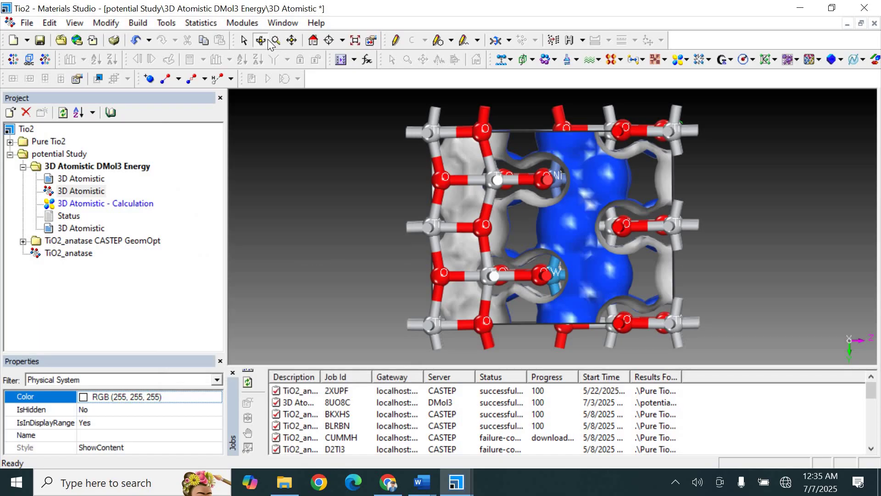
pyautogui.moveTo(654, 188)
pyautogui.mouseDown()
pyautogui.moveTo(469, 249)
pyautogui.moveTo(700, 164)
pyautogui.moveTo(719, 183)
pyautogui.moveTo(519, 232)
pyautogui.mouseUp()
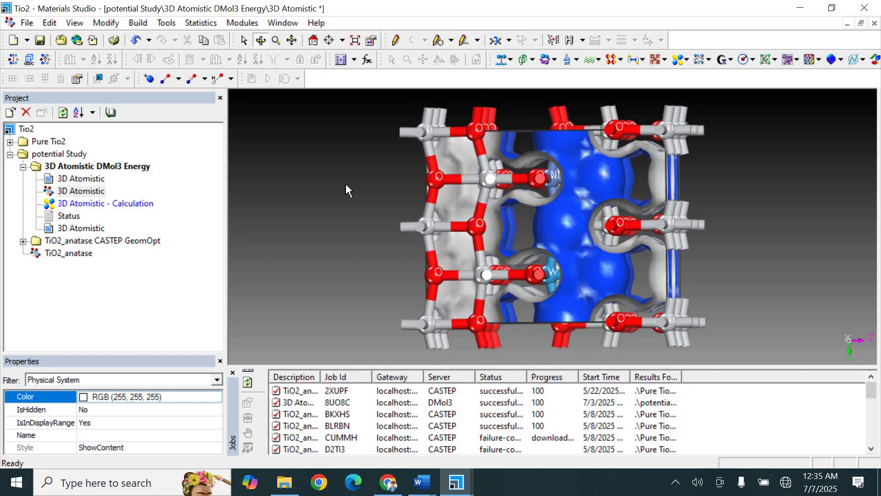
# Map the DMol3 electrostatic potential onto the isosurface, keeping it fully opaque, and view it obliquely.
pyautogui.rightClick(346, 185)
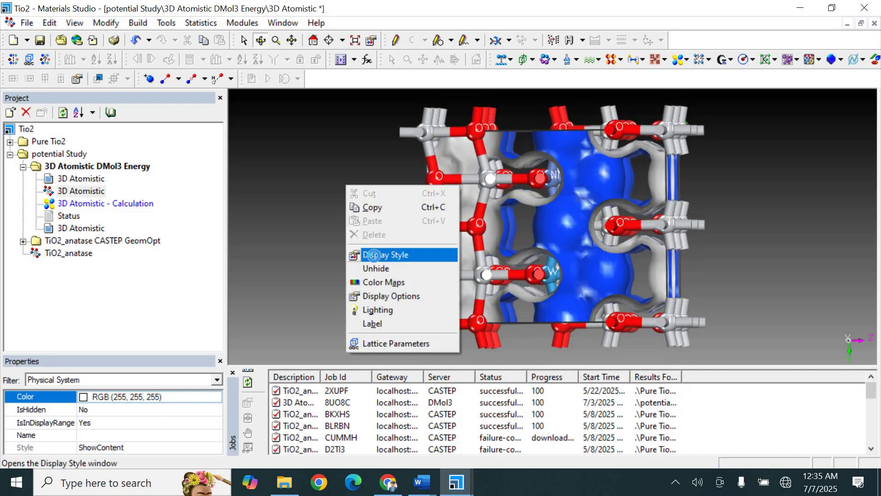
pyautogui.click(374, 255)
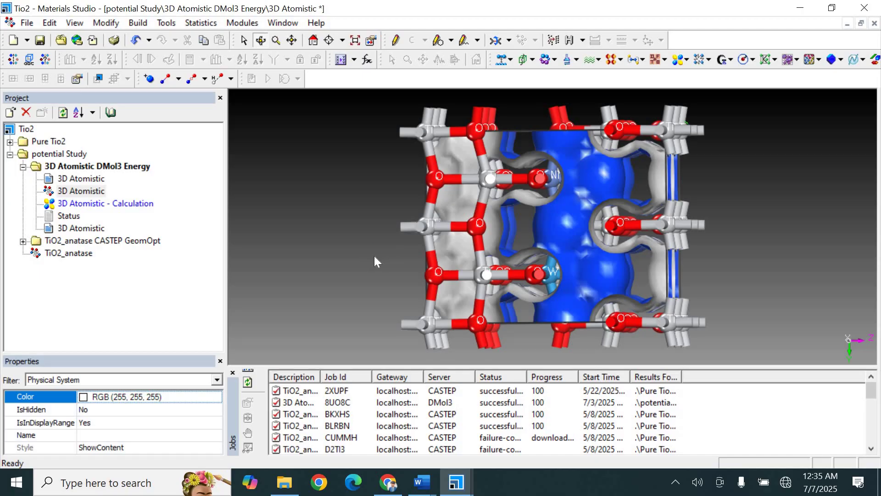
pyautogui.click(262, 157)
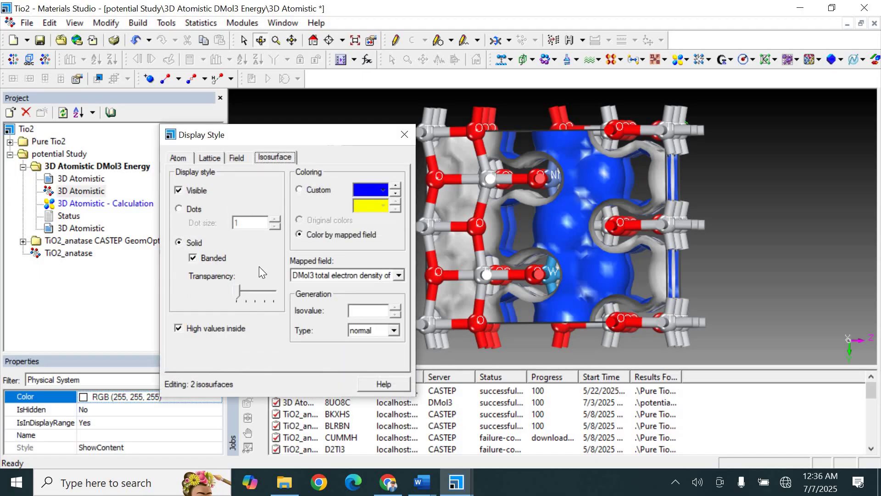
pyautogui.click(239, 294)
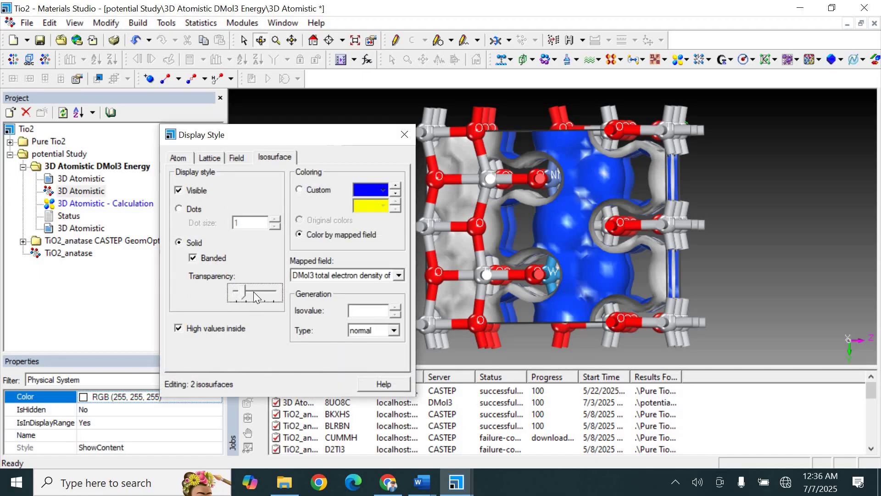
pyautogui.click(258, 292)
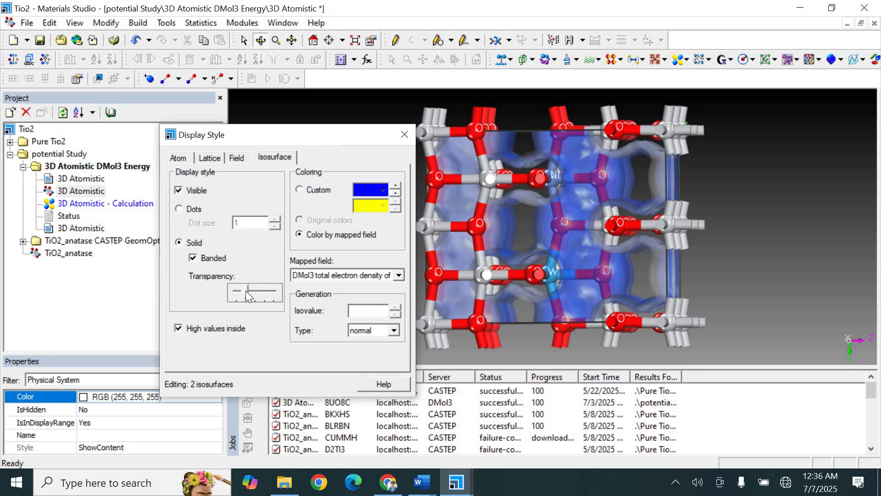
pyautogui.moveTo(248, 292); pyautogui.dragTo(246, 292)
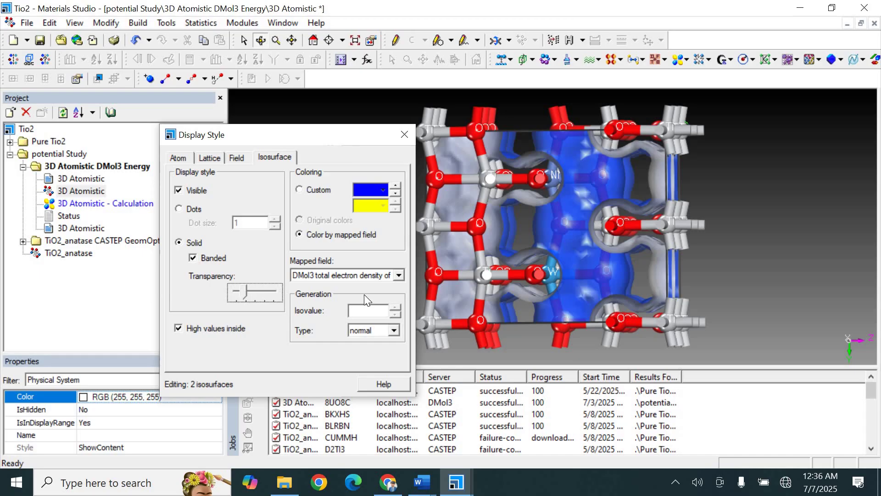
pyautogui.click(399, 274)
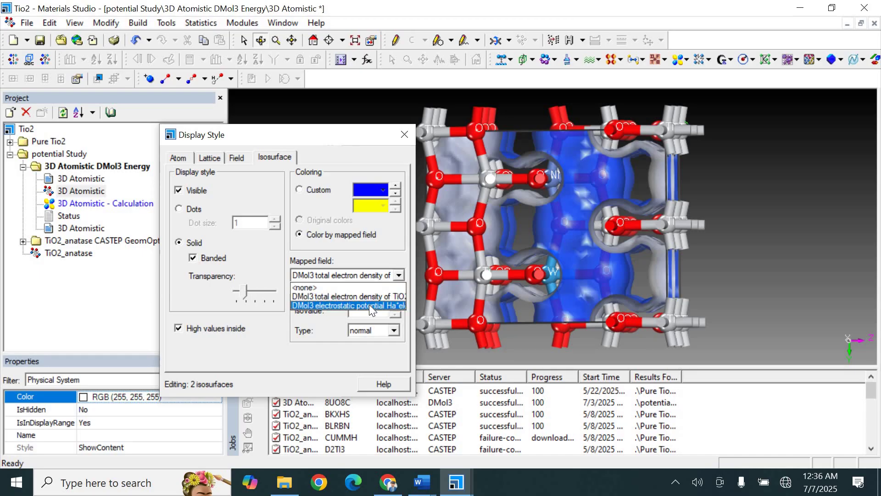
pyautogui.click(370, 306)
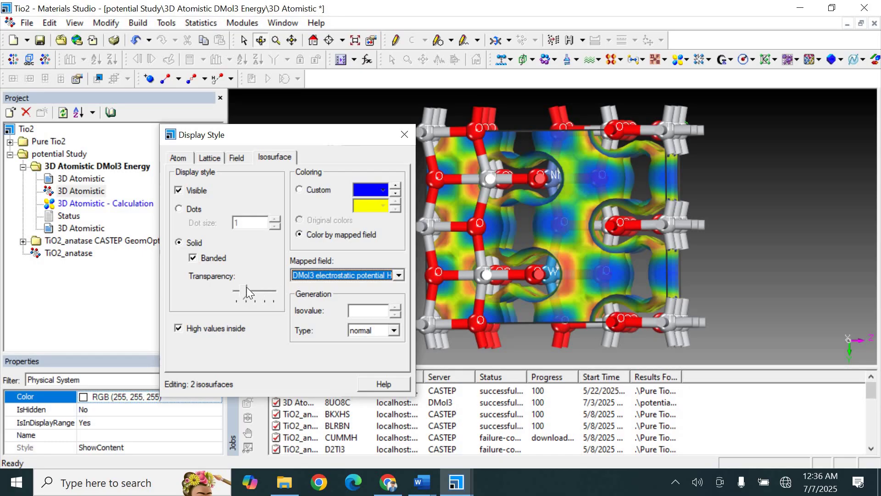
pyautogui.moveTo(246, 287); pyautogui.dragTo(223, 291)
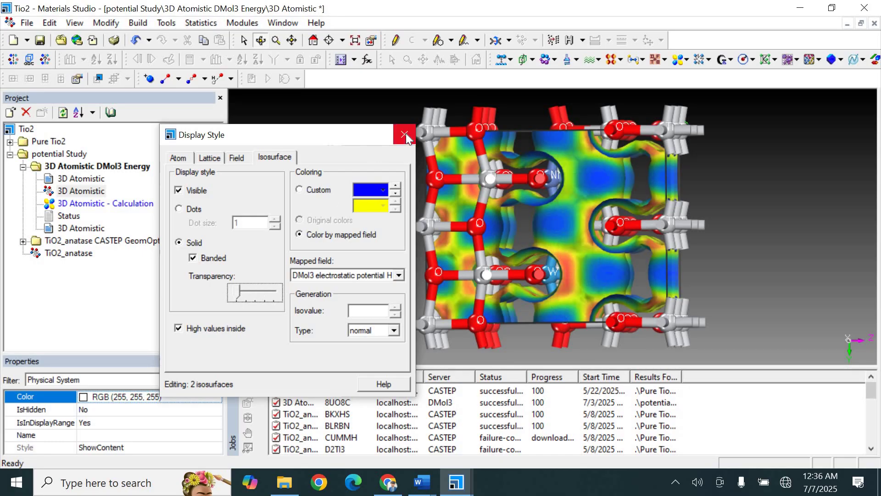
pyautogui.click(405, 134)
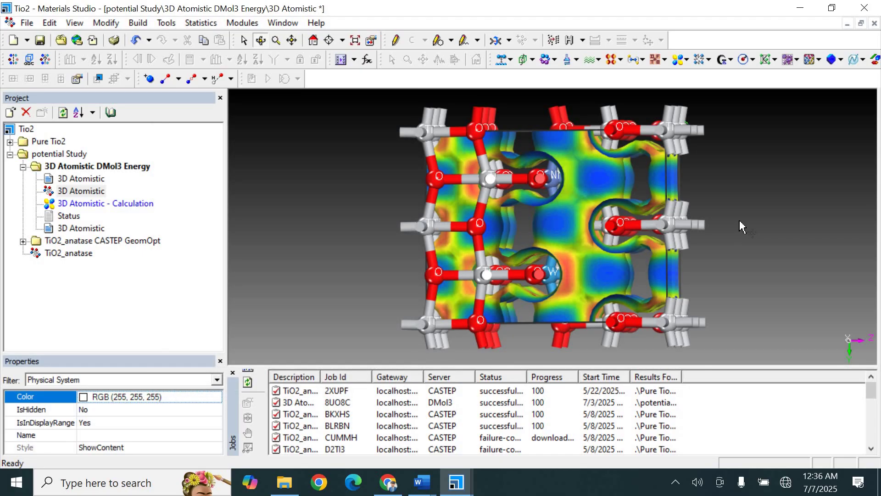
pyautogui.moveTo(614, 237)
pyautogui.mouseDown()
pyautogui.moveTo(634, 260)
pyautogui.moveTo(591, 239)
pyautogui.moveTo(514, 239)
pyautogui.moveTo(532, 222)
pyautogui.moveTo(718, 192)
pyautogui.mouseUp()
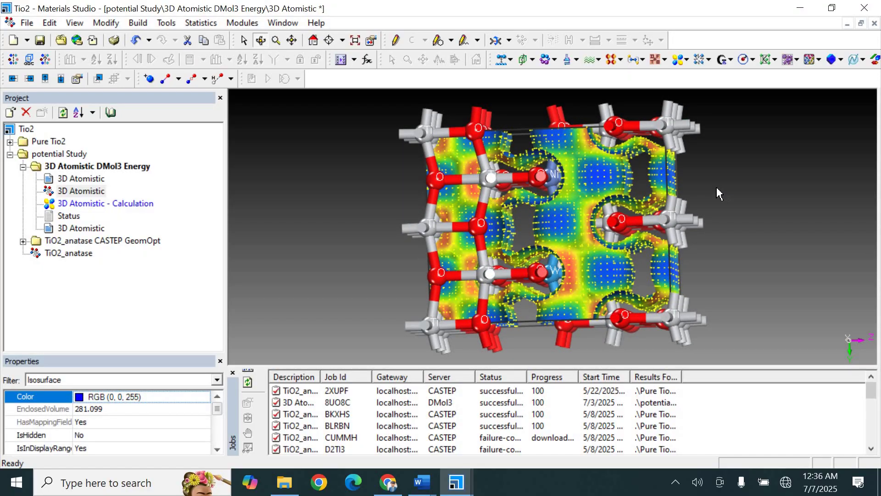
pyautogui.click(717, 186)
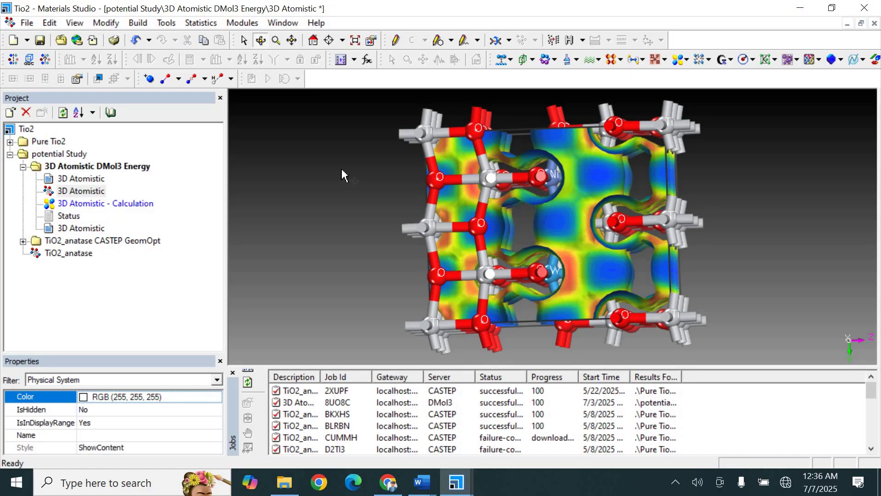
# Change the colour map spectrum to Rainbow after briefly trying Blue-White-Red.
pyautogui.rightClick(323, 181)
pyautogui.click(361, 275)
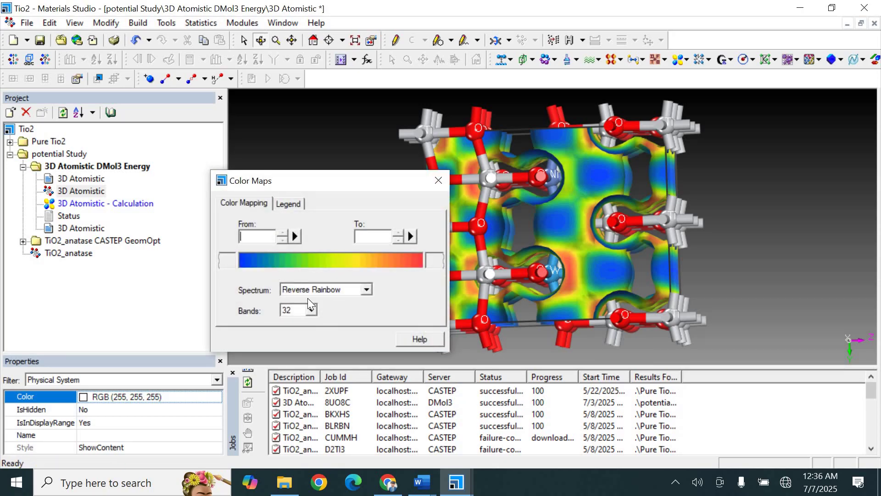
pyautogui.click(310, 287)
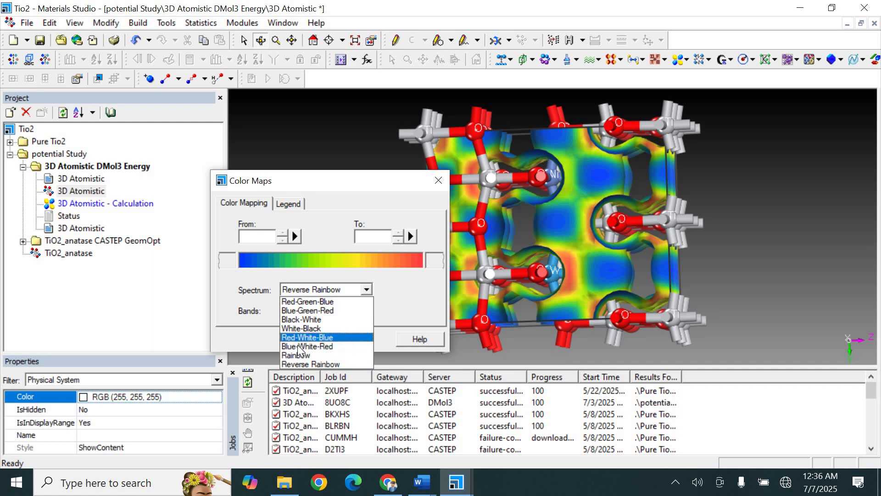
pyautogui.click(299, 347)
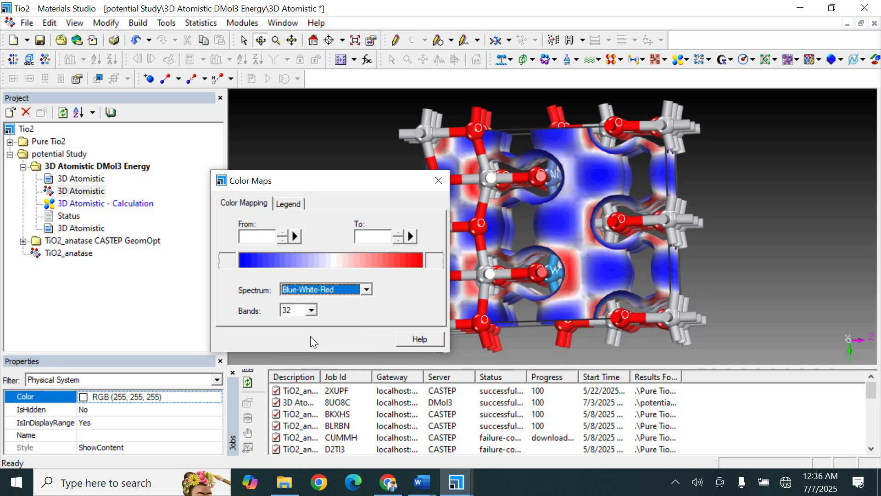
pyautogui.click(324, 290)
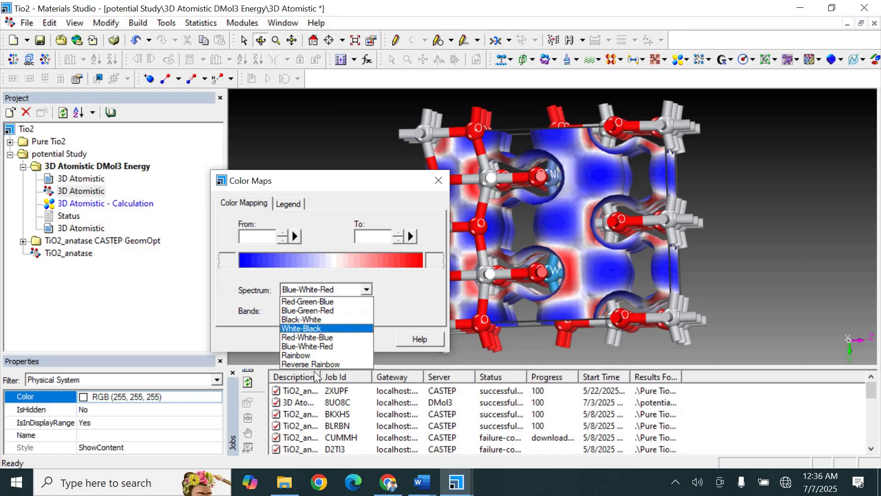
pyautogui.click(313, 356)
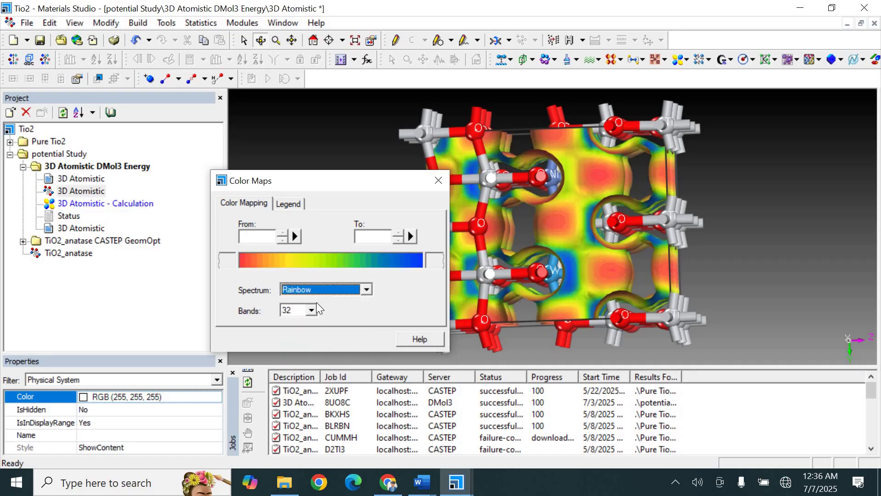
# Show the Isosurface1 legend at Medium size in 24-point Times font.
pyautogui.click(290, 204)
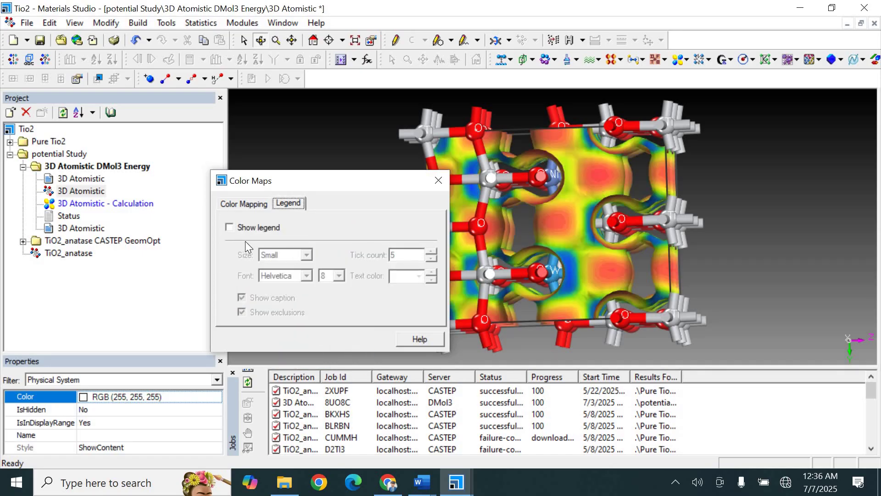
pyautogui.click(235, 229)
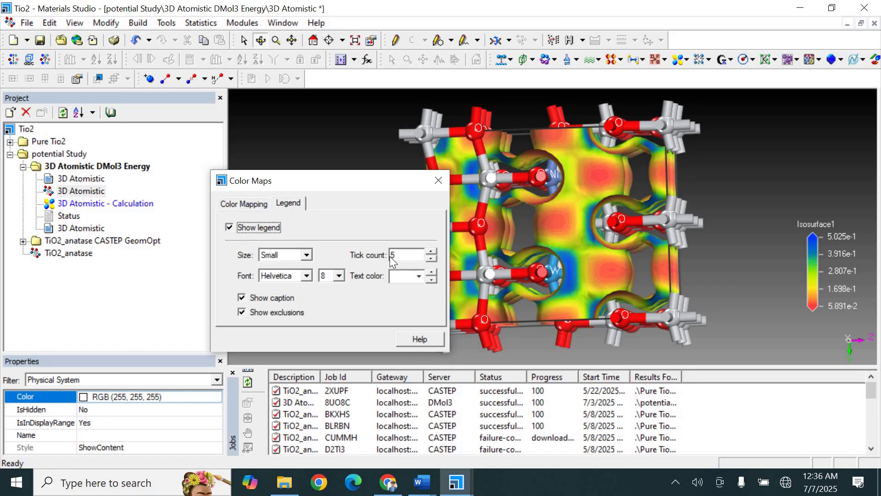
pyautogui.click(307, 255)
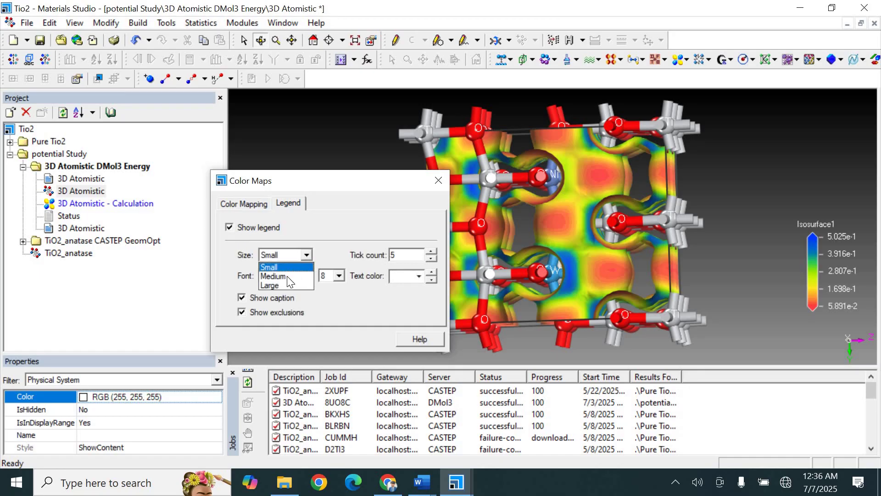
pyautogui.click(288, 276)
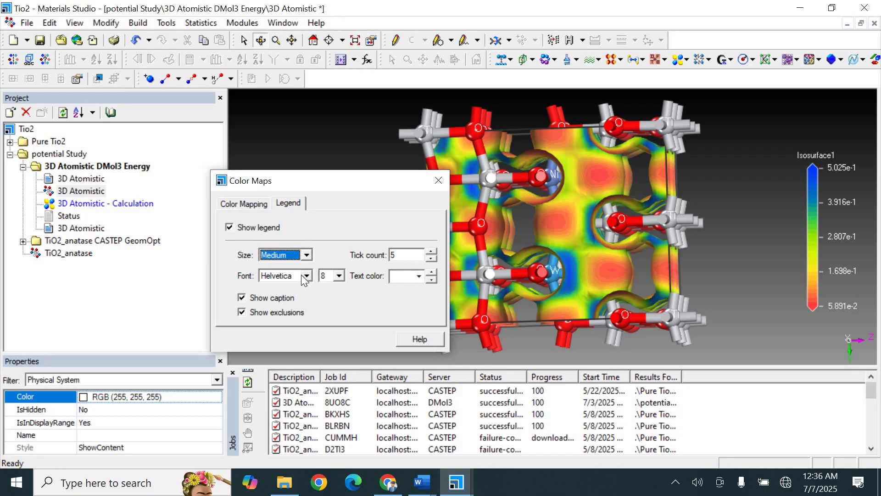
pyautogui.click(306, 276)
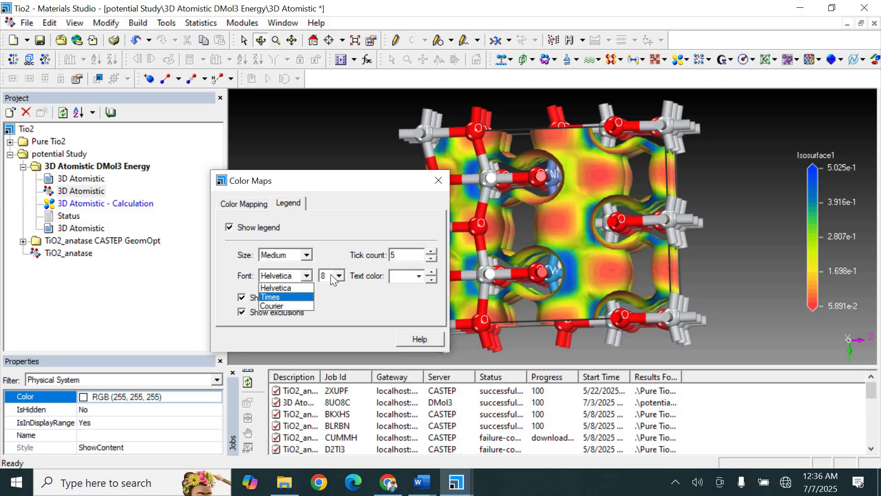
pyautogui.click(287, 294)
pyautogui.click(338, 276)
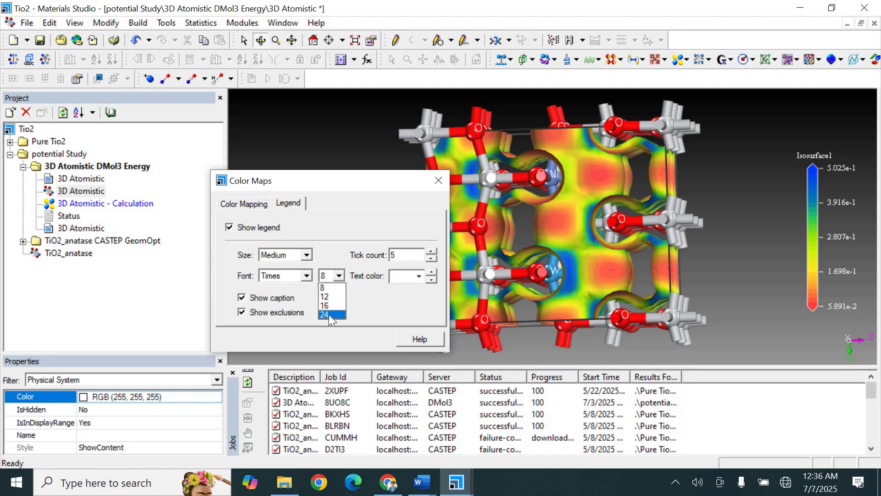
pyautogui.click(327, 314)
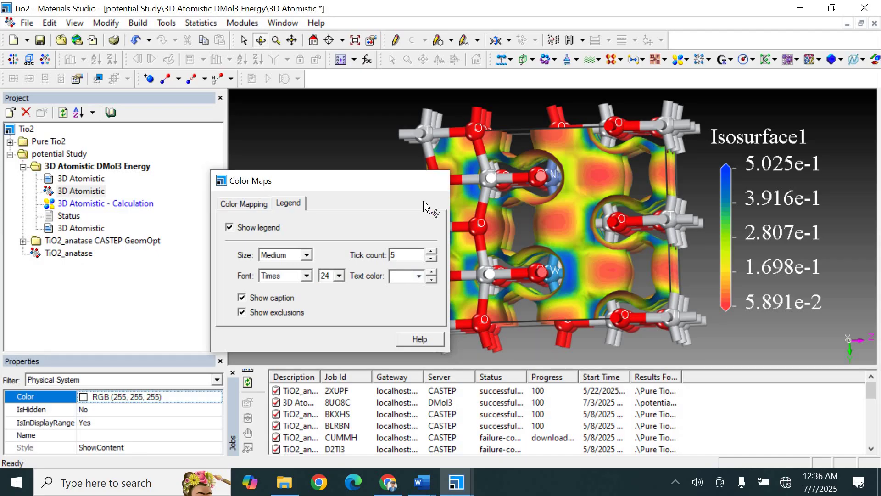
pyautogui.click(438, 180)
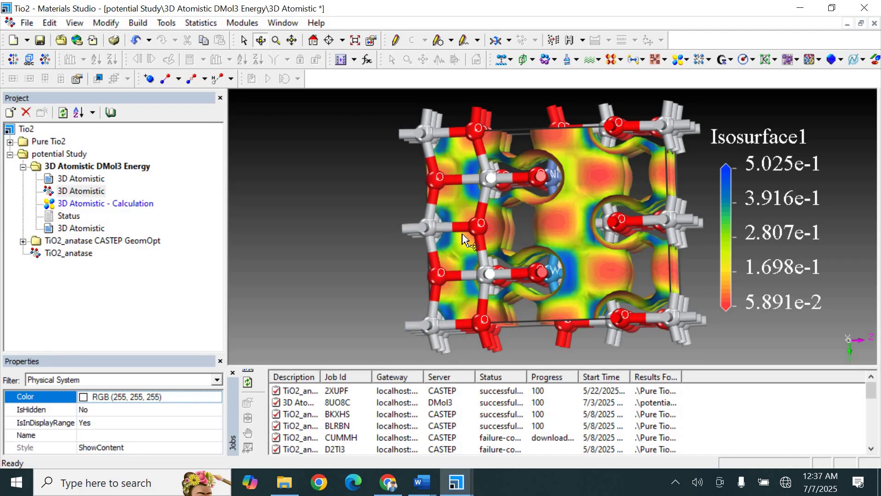
# Raise the isosurface transparency one notch and view the lattice from an oblique angle.
pyautogui.rightClick(356, 218)
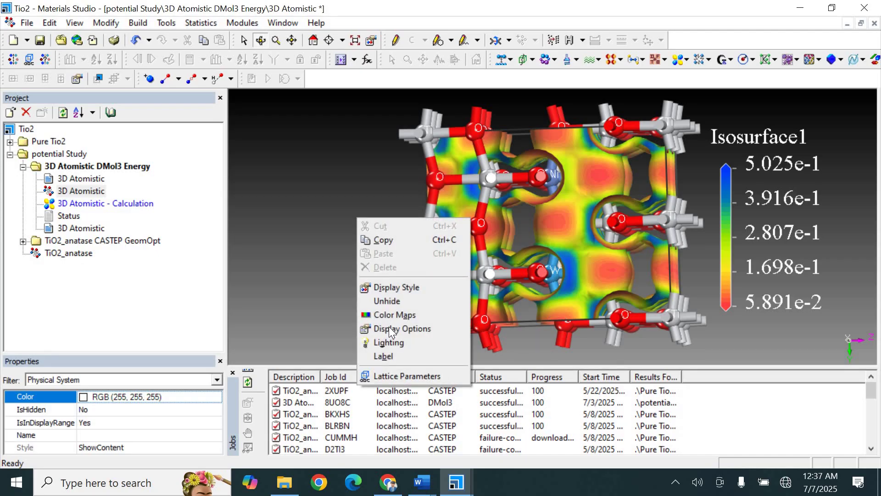
pyautogui.click(390, 288)
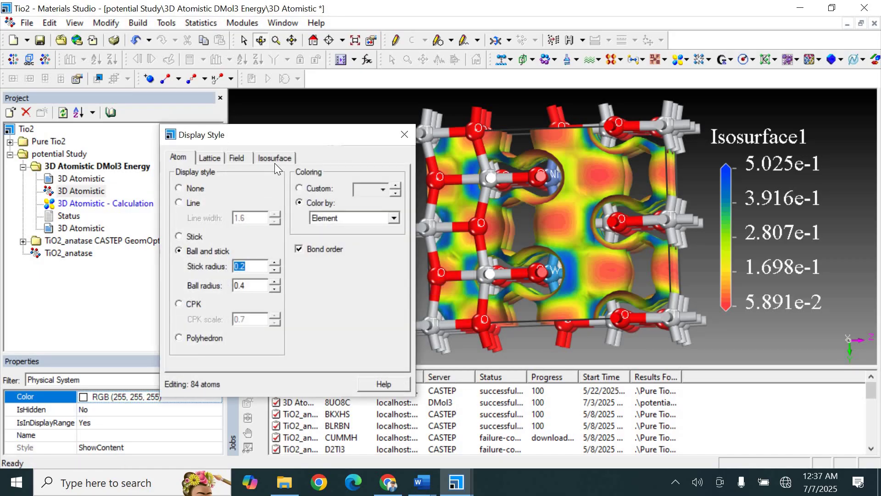
pyautogui.click(272, 157)
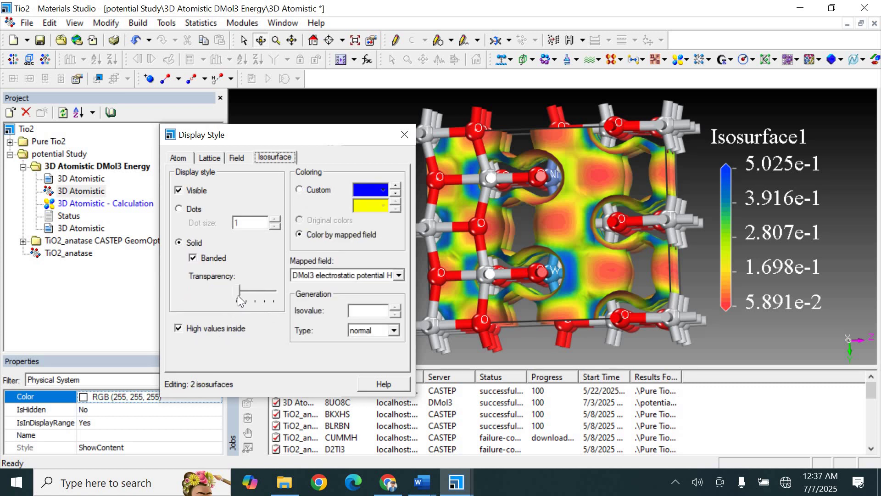
pyautogui.moveTo(240, 293); pyautogui.dragTo(249, 296)
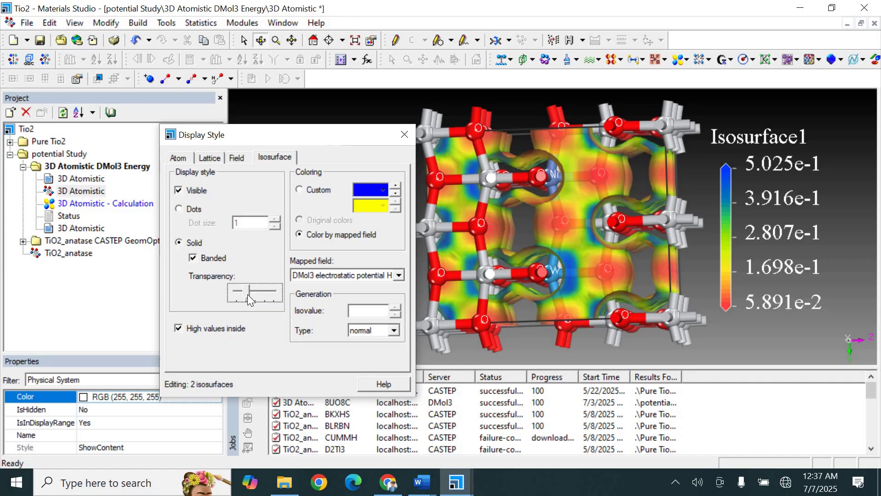
pyautogui.click(402, 136)
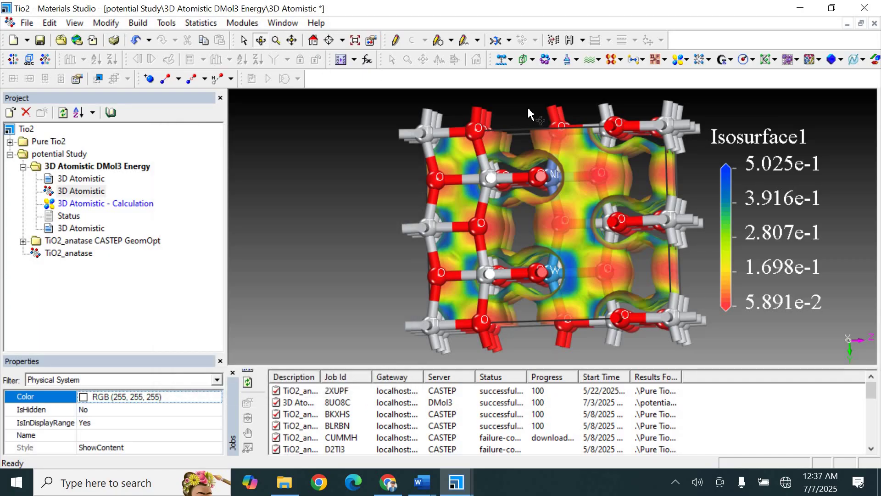
pyautogui.moveTo(537, 167); pyautogui.dragTo(528, 214)
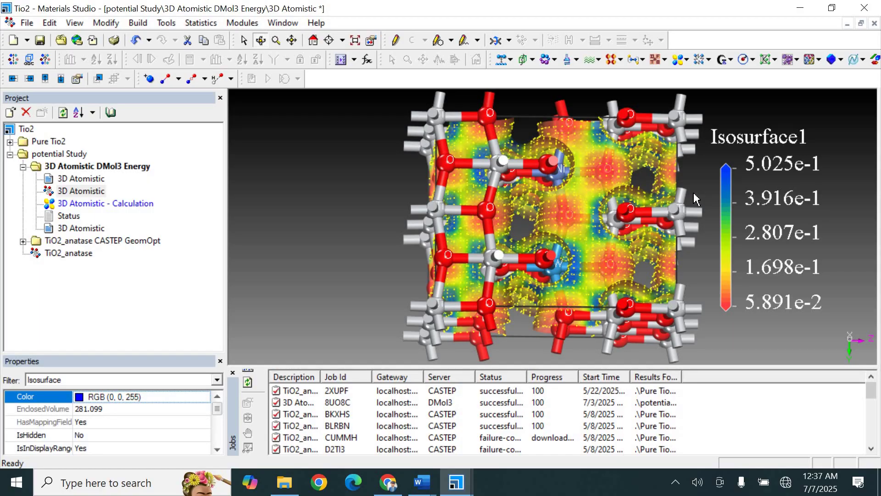
pyautogui.click(526, 228)
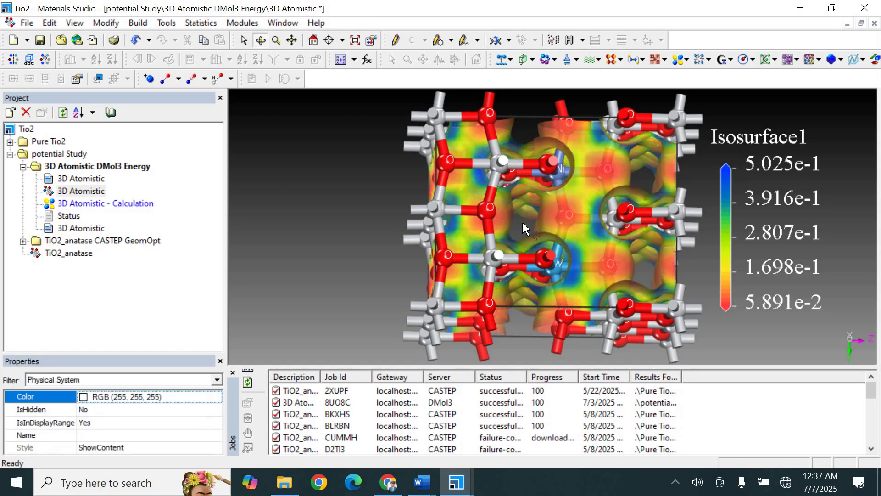
pyautogui.moveTo(526, 229); pyautogui.dragTo(522, 238)
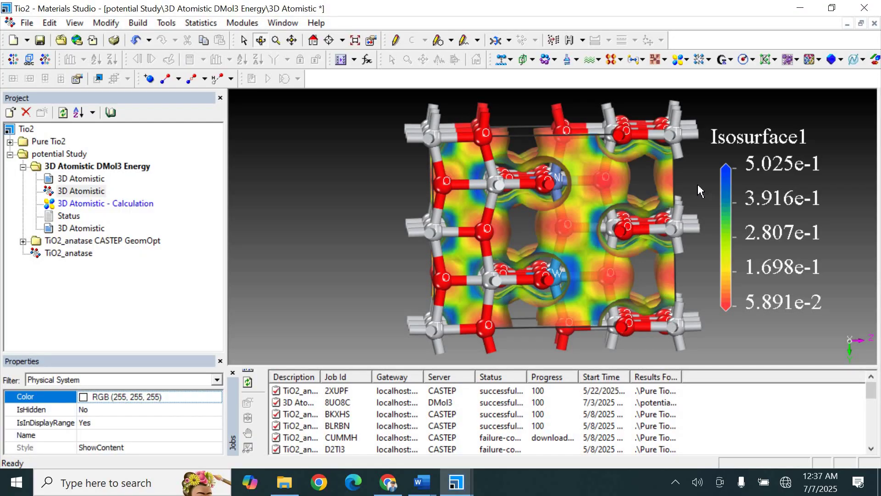